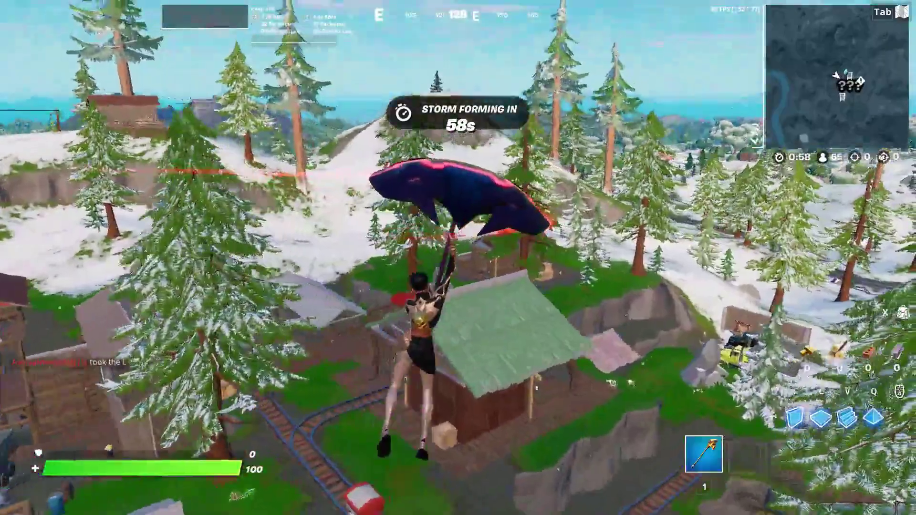
Step: Glide down toward the green-roofed house in Fortnite
{"action": "key", "text": "w"}
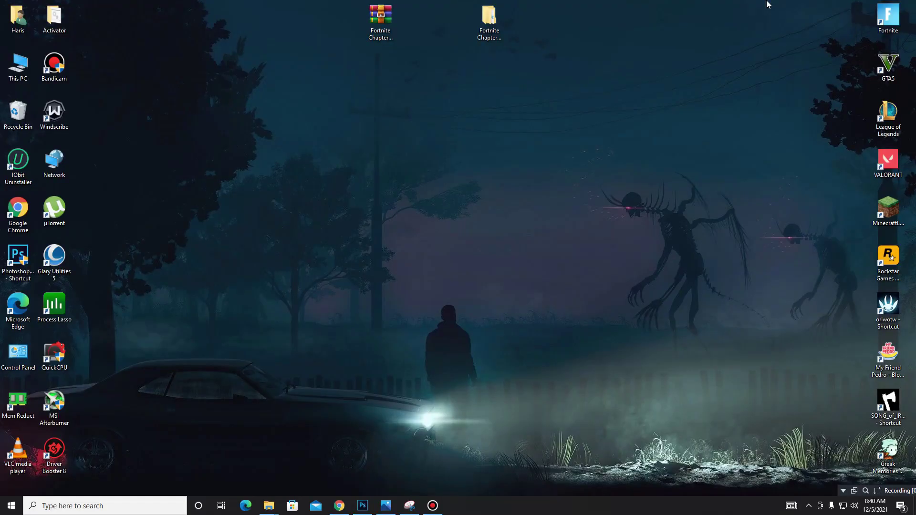
Step: Bring Chrome back up and load more of the Possible Now recent posts
{"action": "left_click", "coordinate": [340, 506]}
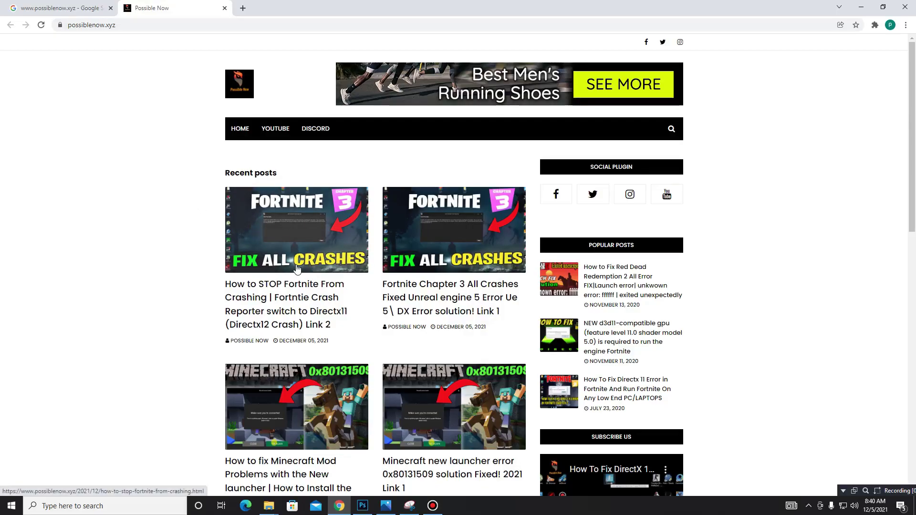
{"action": "scroll", "coordinate": [297, 269], "scroll_direction": "down", "scroll_amount": 9}
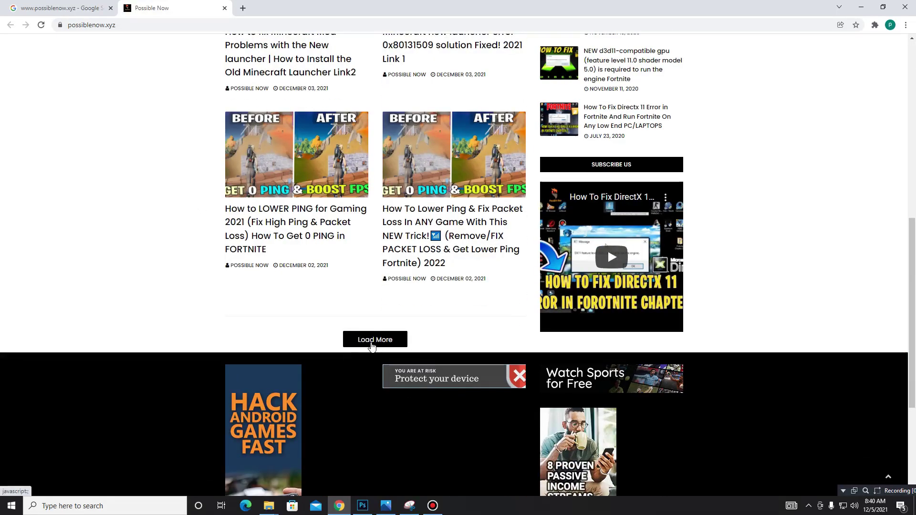
{"action": "left_click", "coordinate": [372, 342]}
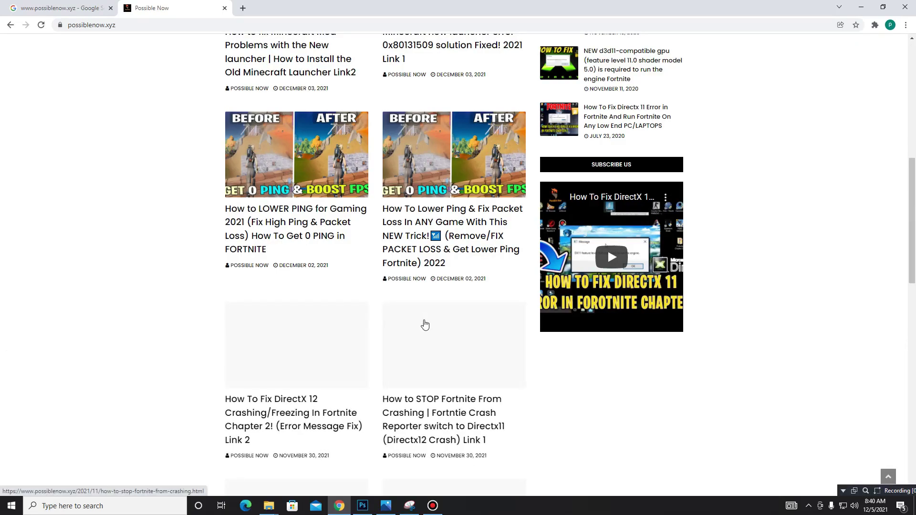
Step: Open the Fortnite Chapter 3 All Crashes Fixed post in a new tab
{"action": "scroll", "coordinate": [425, 324], "scroll_direction": "up", "scroll_amount": 9}
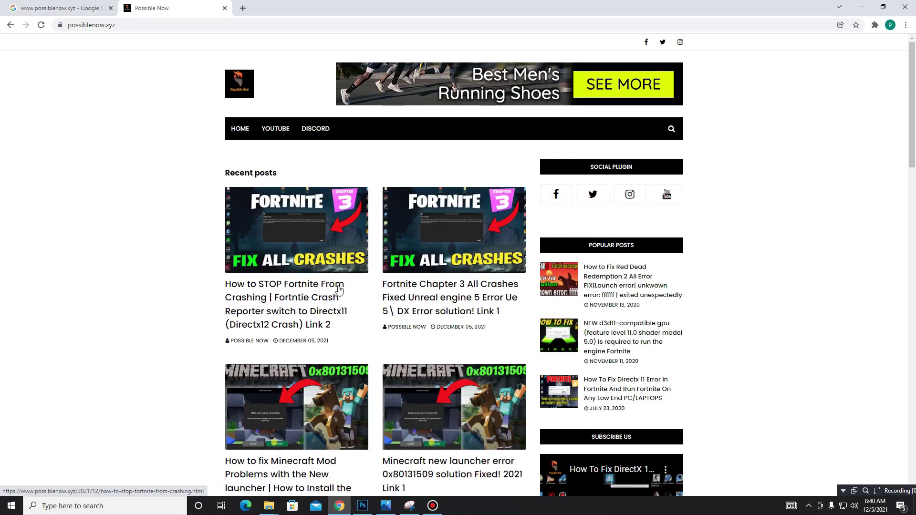
{"action": "right_click", "coordinate": [436, 295]}
{"action": "left_click", "coordinate": [442, 301]}
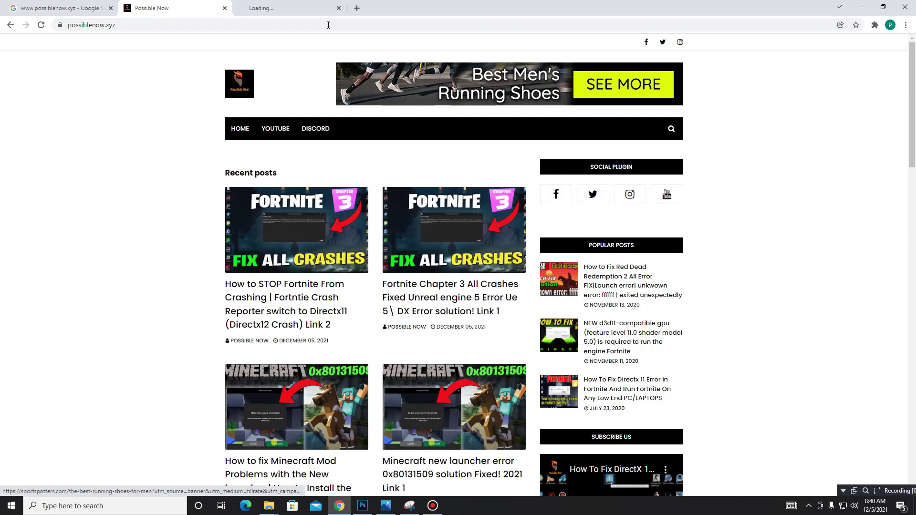
Step: On the post tab, subscribe to the YouTube channel with notifications set to All
{"action": "left_click", "coordinate": [309, 10]}
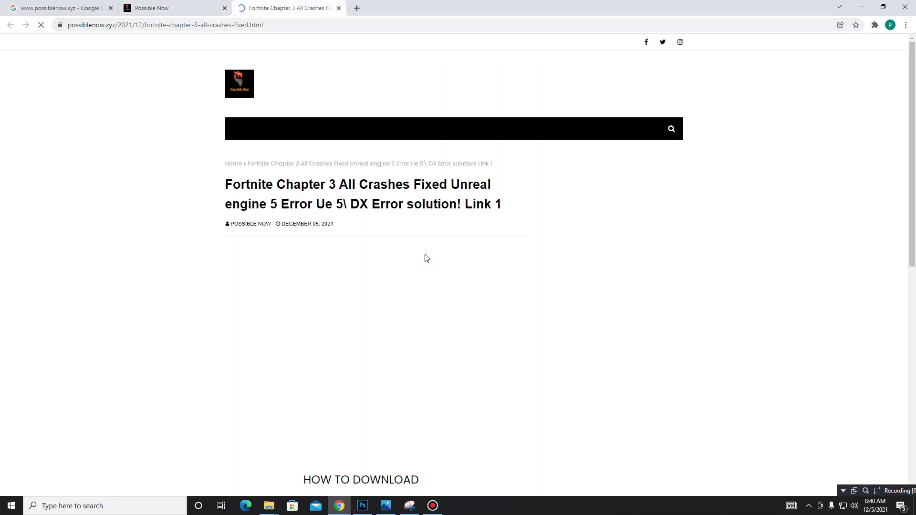
{"action": "scroll", "coordinate": [427, 263], "scroll_direction": "down", "scroll_amount": 4}
{"action": "scroll", "coordinate": [426, 268], "scroll_direction": "down", "scroll_amount": 3}
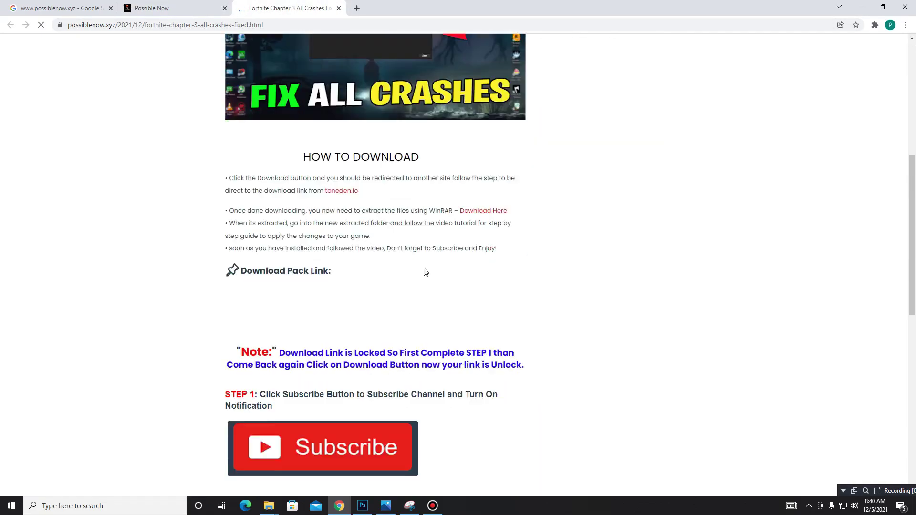
{"action": "left_click", "coordinate": [381, 438]}
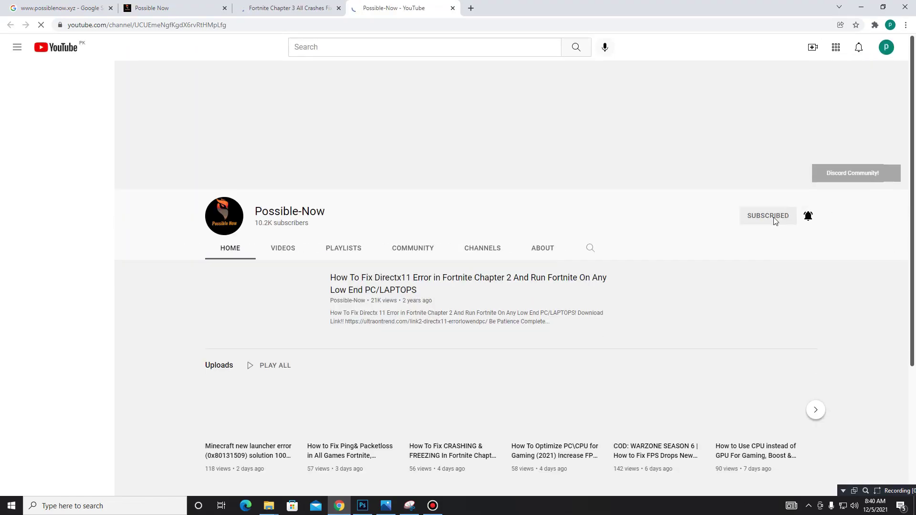
{"action": "left_click", "coordinate": [809, 217]}
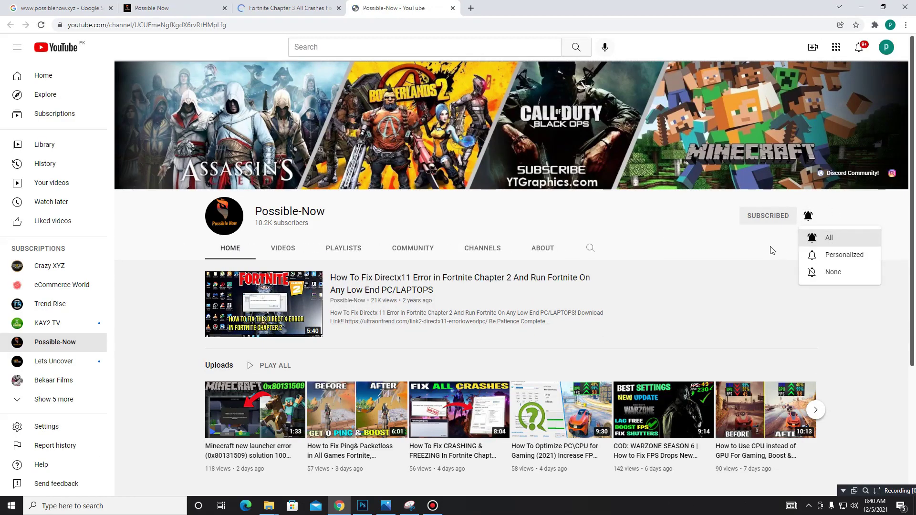
Step: Close the YouTube tab and follow the post's red DOWNLOAD link to MEGA
{"action": "left_click", "coordinate": [453, 7]}
{"action": "scroll", "coordinate": [381, 228], "scroll_direction": "down", "scroll_amount": 4}
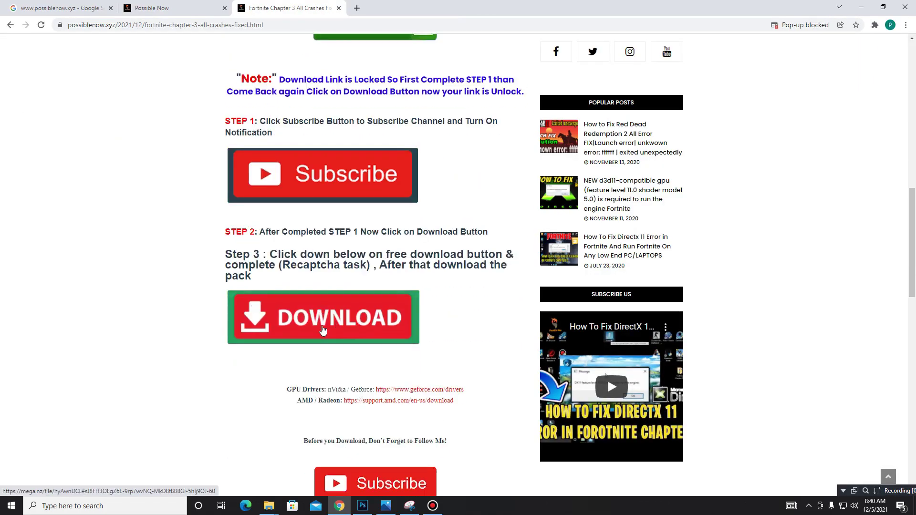
{"action": "left_click", "coordinate": [334, 328]}
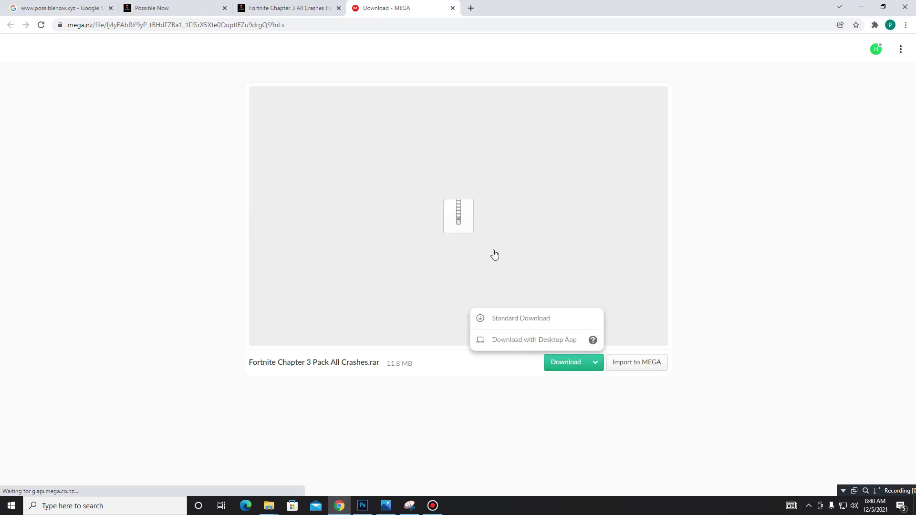
Step: Download Fortnite Chapter 3 Pack All Crashes.rar (11.8 MB) from MEGA
{"action": "left_click", "coordinate": [575, 366]}
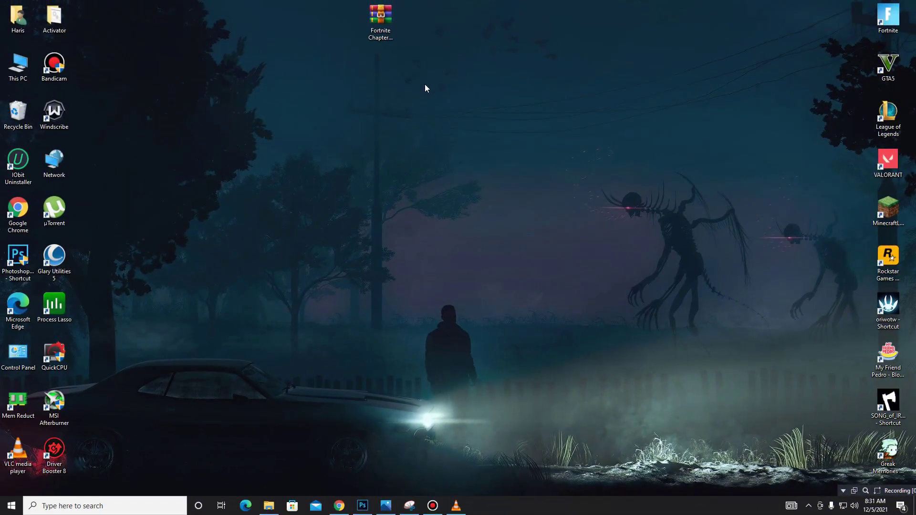
Step: Extract the crash pack .rar onto the desktop and open the resulting folder
{"action": "right_click", "coordinate": [380, 30]}
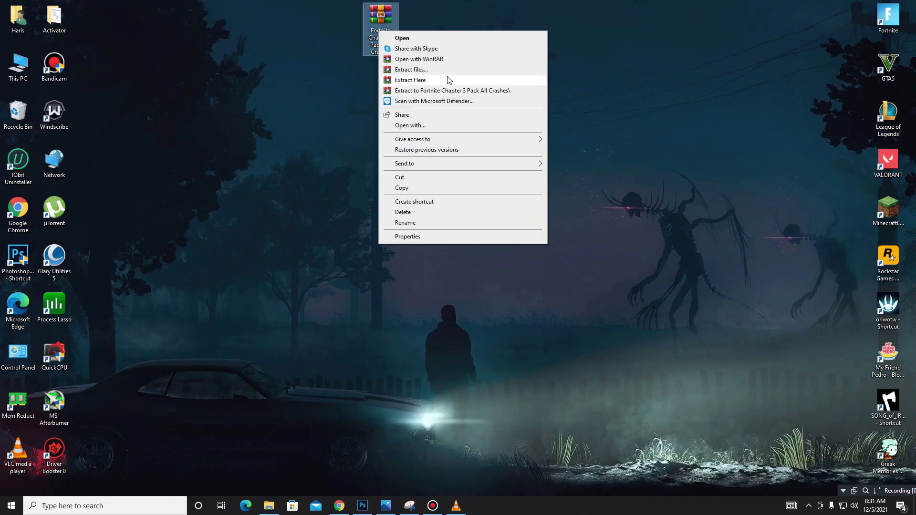
{"action": "left_click", "coordinate": [448, 80]}
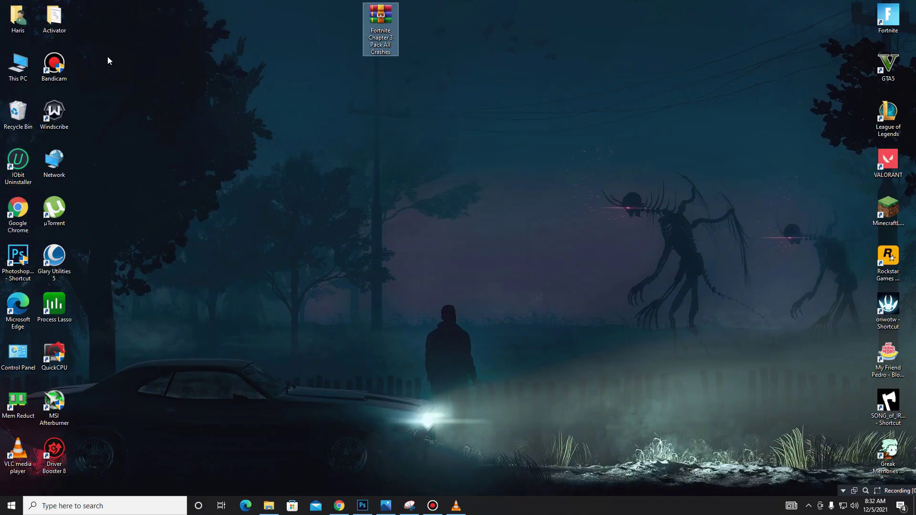
{"action": "left_click_drag", "start_coordinate": [107, 27], "coordinate": [505, 28]}
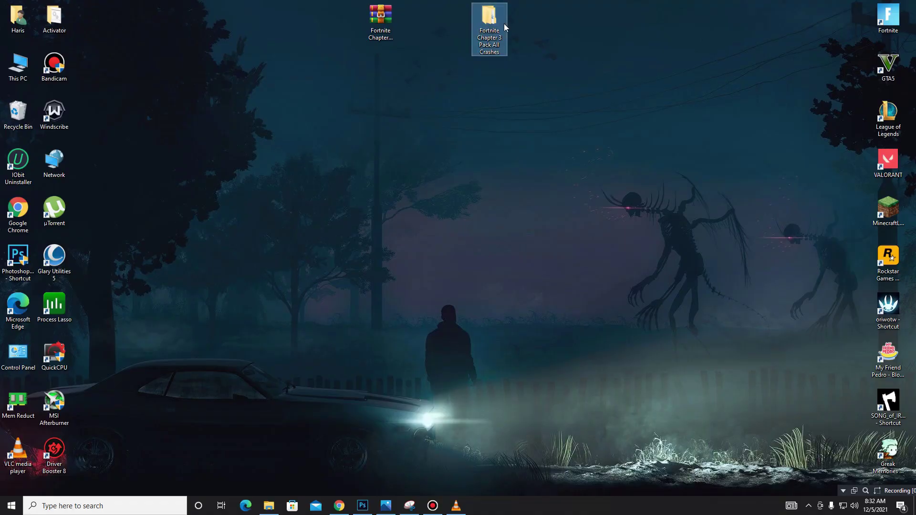
{"action": "double_click", "coordinate": [495, 31]}
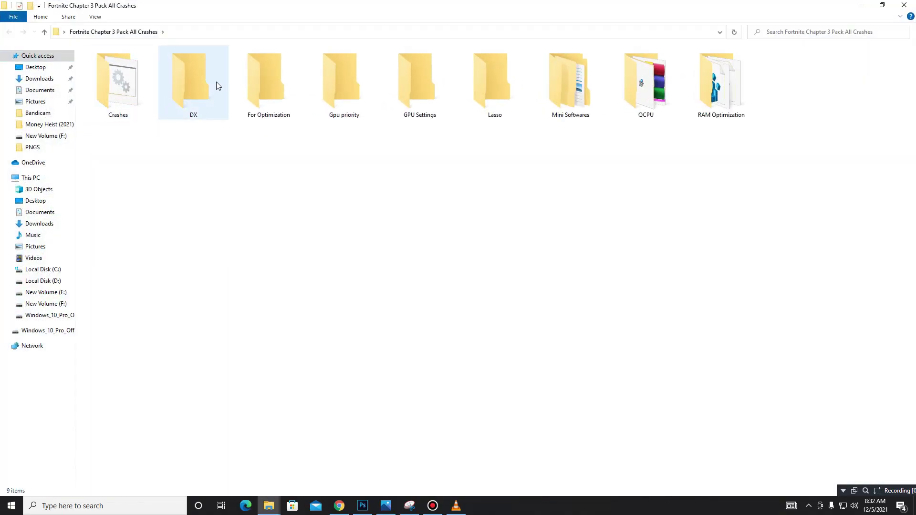
Step: Run the Directx 12 installer from DX, accepting the licence and skipping Bing Bar
{"action": "double_click", "coordinate": [202, 97]}
{"action": "double_click", "coordinate": [119, 63]}
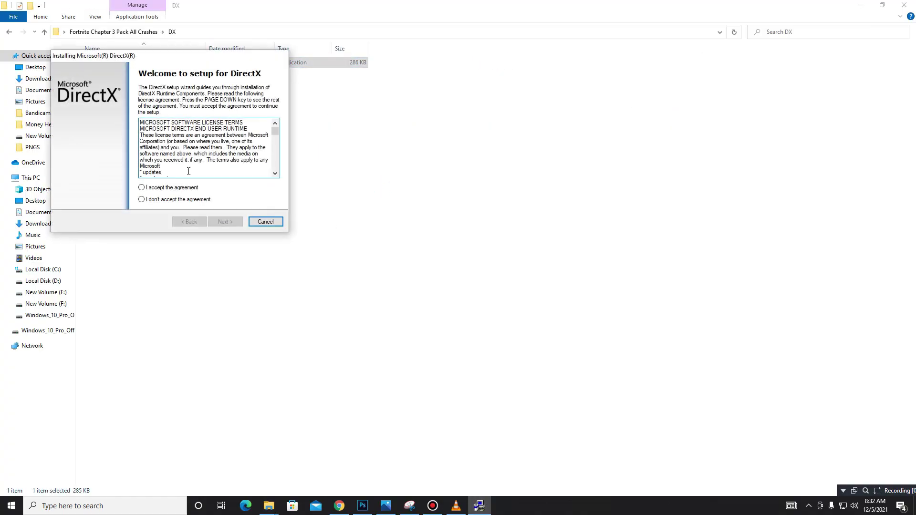
{"action": "left_click", "coordinate": [360, 264]}
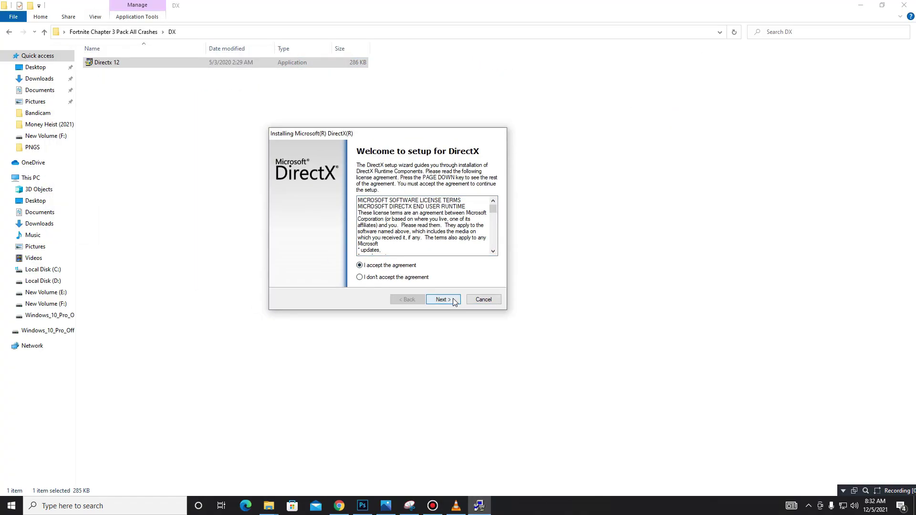
{"action": "left_click", "coordinate": [443, 299]}
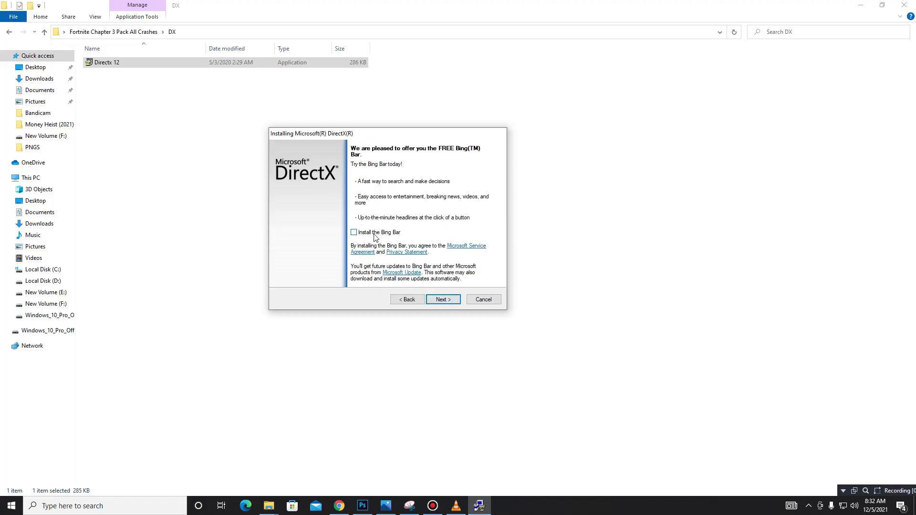
{"action": "left_click", "coordinate": [442, 299]}
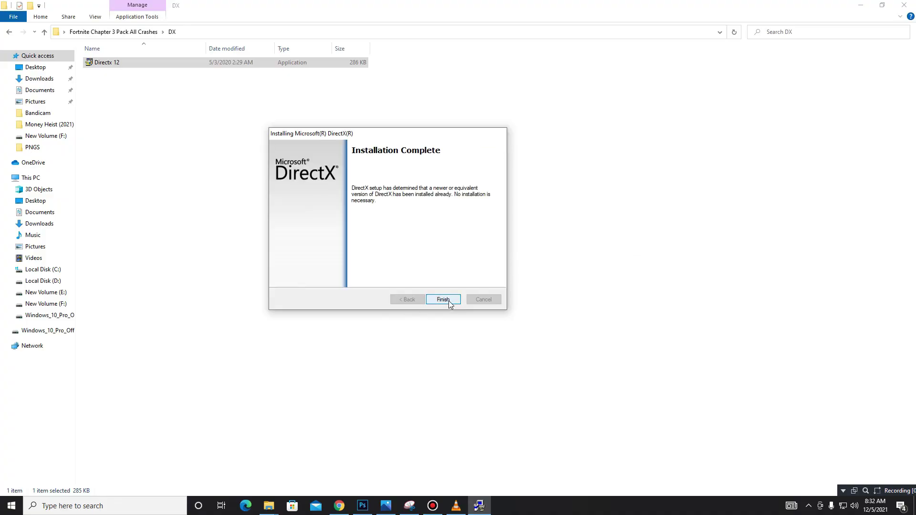
{"action": "left_click", "coordinate": [443, 299]}
{"action": "left_click", "coordinate": [9, 32]}
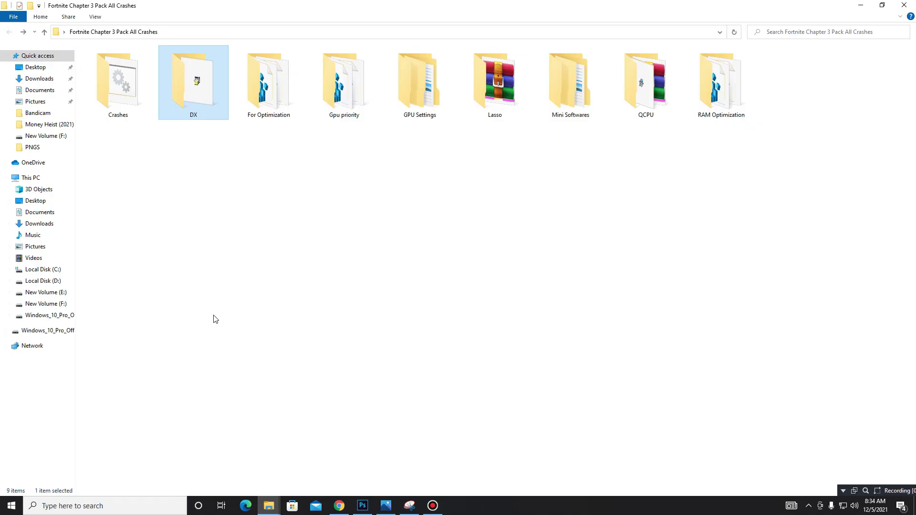
Step: In For Optimization, merge the CPU Optimization and CpuPriorityClass registry files
{"action": "double_click", "coordinate": [267, 121]}
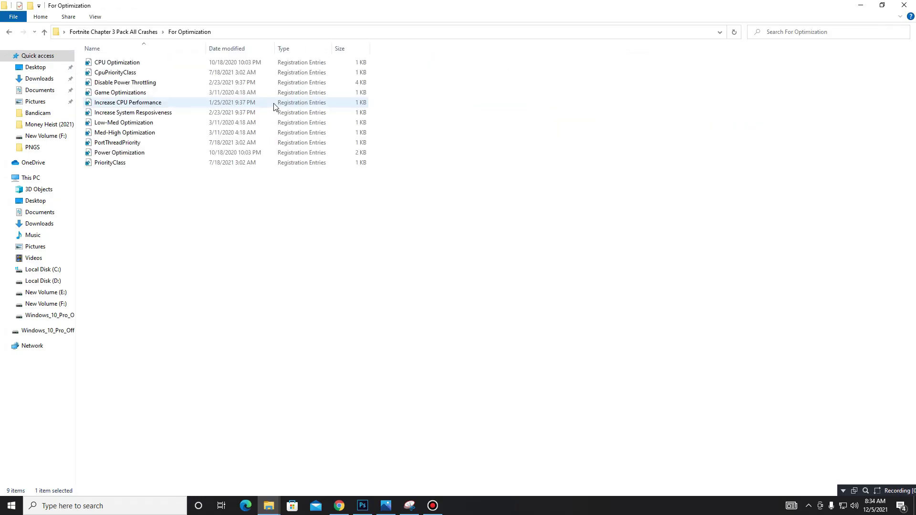
{"action": "left_click_drag", "start_coordinate": [131, 240], "coordinate": [219, 41]}
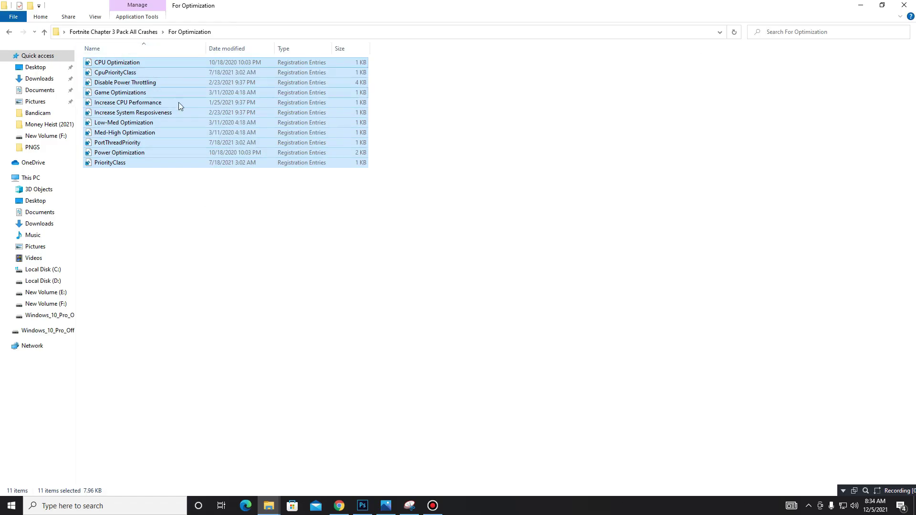
{"action": "left_click", "coordinate": [144, 55]}
{"action": "double_click", "coordinate": [132, 63]}
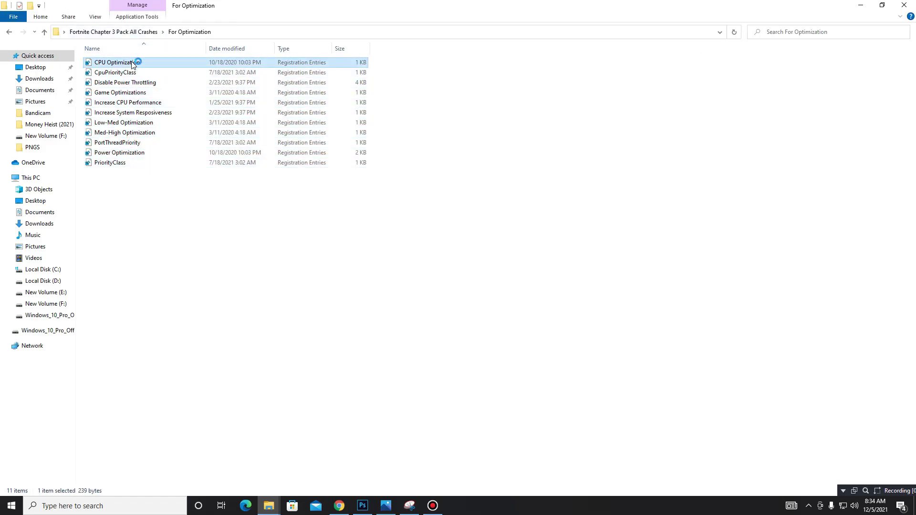
{"action": "left_click", "coordinate": [533, 268]}
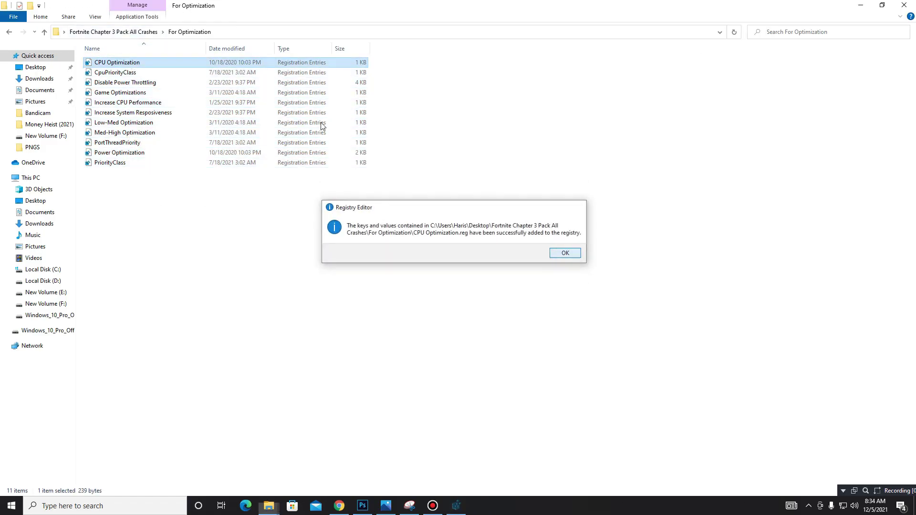
{"action": "left_click", "coordinate": [565, 253]}
{"action": "double_click", "coordinate": [190, 74]}
{"action": "left_click", "coordinate": [539, 270]}
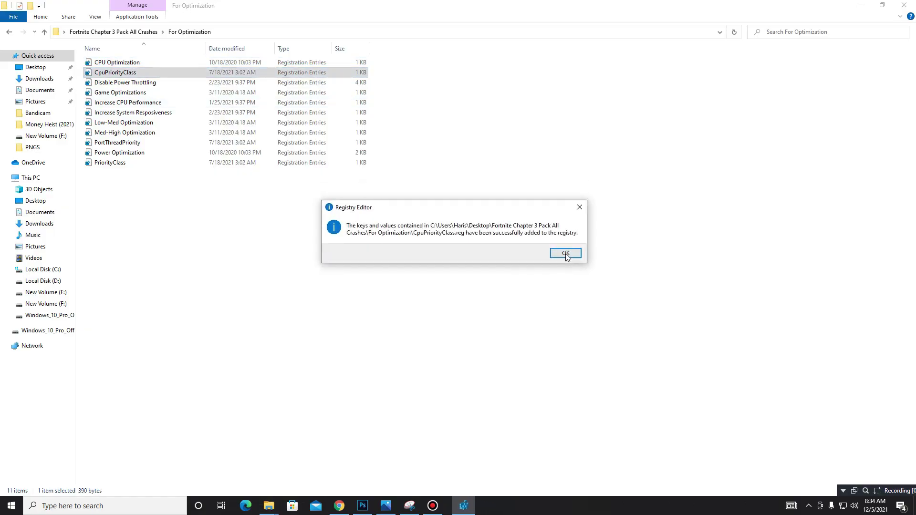
{"action": "left_click", "coordinate": [568, 311]}
Step: Merge the Disable Power Throttling, Game Optimizations and Increase CPU Performance tweaks
{"action": "double_click", "coordinate": [164, 83]}
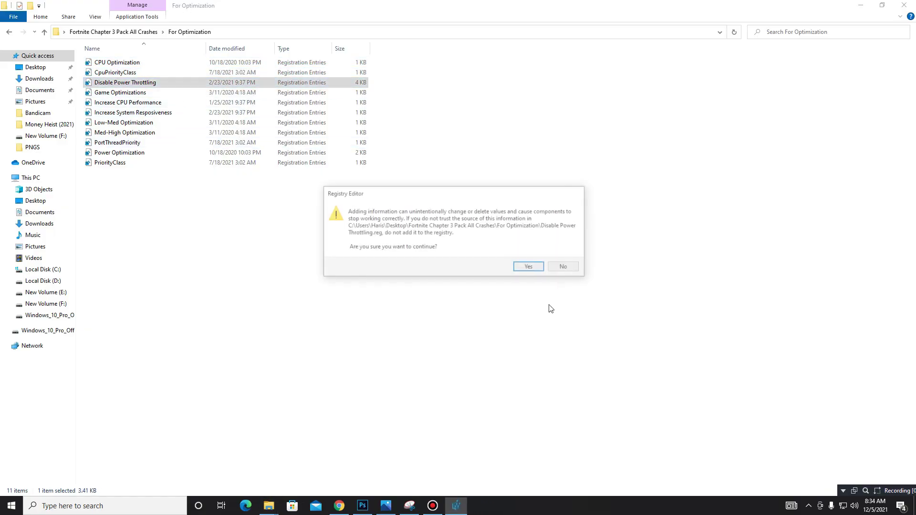
{"action": "left_click", "coordinate": [528, 267]}
{"action": "left_click", "coordinate": [563, 259]}
{"action": "left_click", "coordinate": [185, 93]}
{"action": "double_click", "coordinate": [185, 94]}
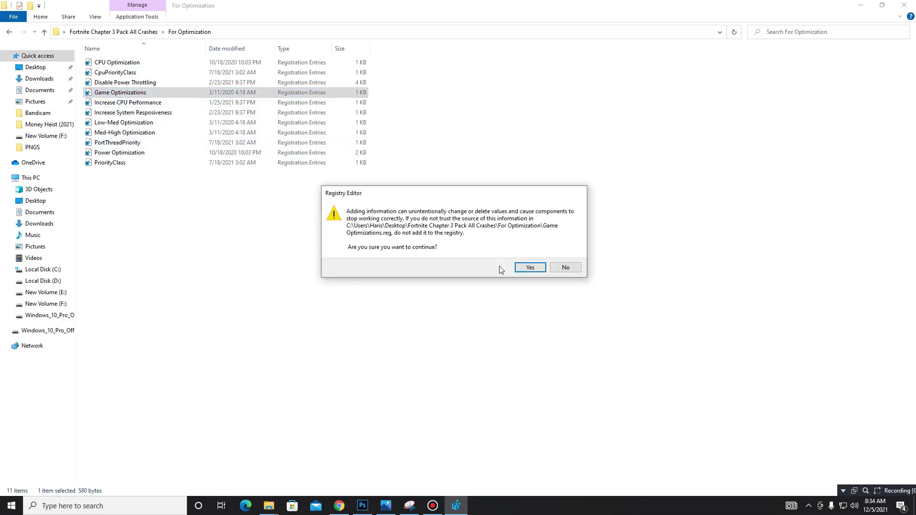
{"action": "left_click", "coordinate": [529, 266]}
{"action": "left_click", "coordinate": [568, 256]}
{"action": "double_click", "coordinate": [189, 104]}
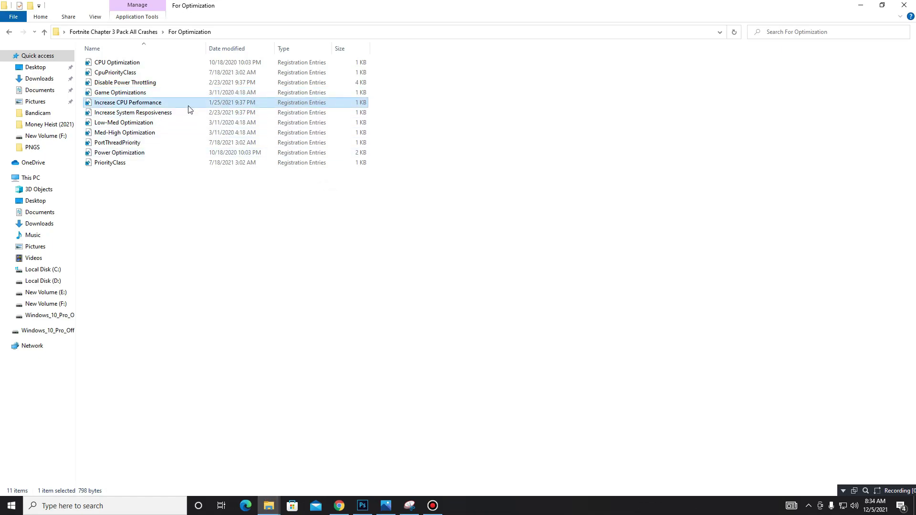
{"action": "left_click", "coordinate": [528, 266]}
{"action": "key", "text": "Return"}
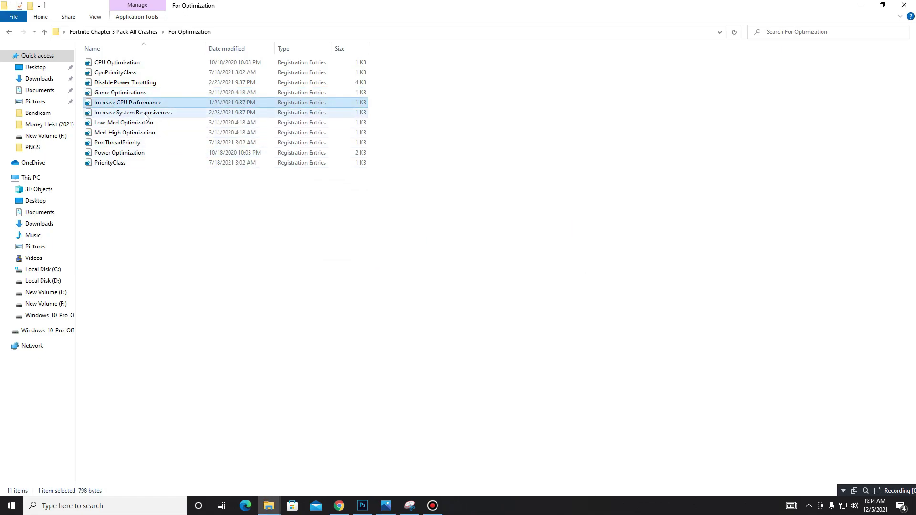
Step: Merge the Increase System Resposiveness, Low-Med Optimization and Med-High Optimization tweaks
{"action": "double_click", "coordinate": [148, 114]}
{"action": "left_click", "coordinate": [528, 266]}
{"action": "left_click", "coordinate": [562, 259]}
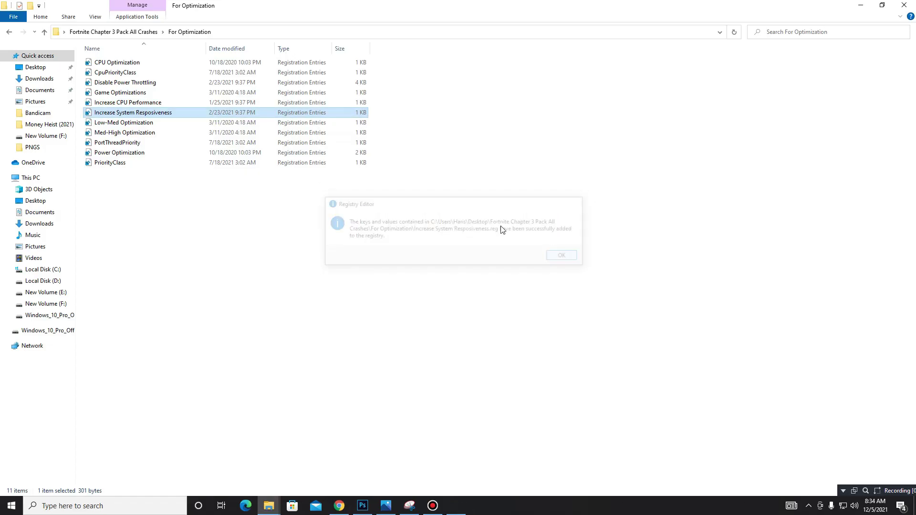
{"action": "double_click", "coordinate": [193, 123]}
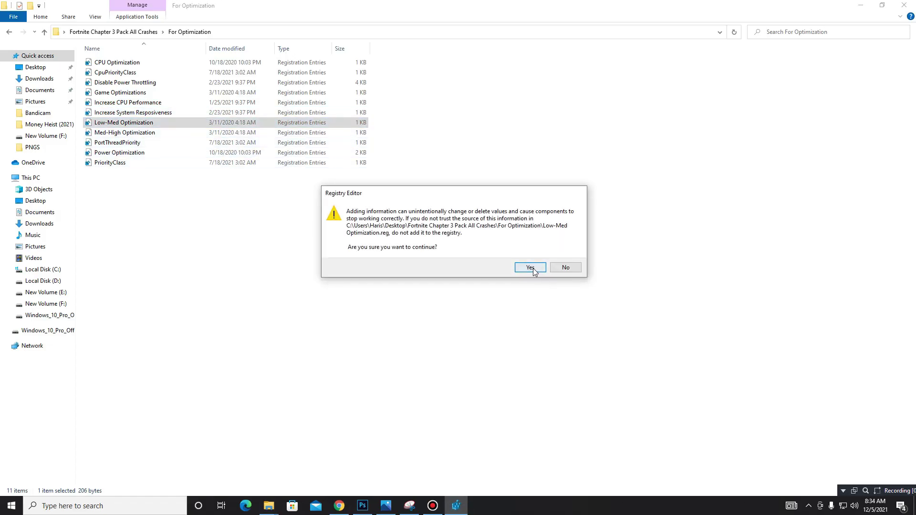
{"action": "left_click", "coordinate": [527, 265]}
{"action": "left_click", "coordinate": [563, 260]}
{"action": "left_click", "coordinate": [161, 134]}
{"action": "double_click", "coordinate": [161, 135]}
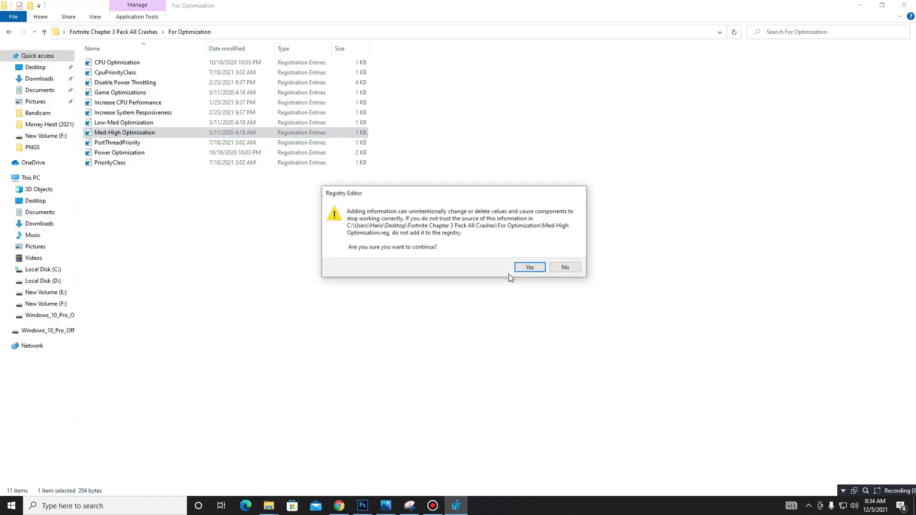
{"action": "left_click", "coordinate": [530, 267]}
{"action": "left_click", "coordinate": [563, 260]}
Step: Merge the PortThreadPriority, Power Optimization and PriorityClass tweaks, then return to the pack folder
{"action": "double_click", "coordinate": [150, 143]}
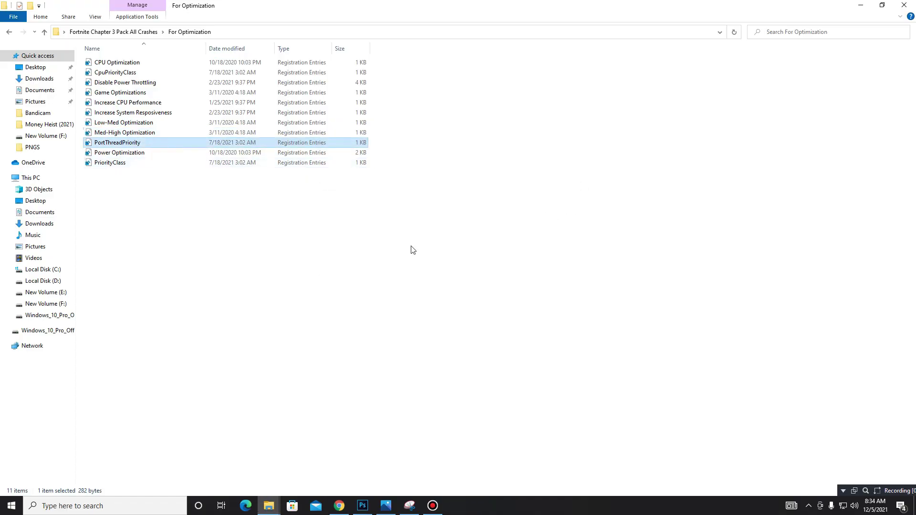
{"action": "left_click", "coordinate": [529, 267]}
{"action": "left_click", "coordinate": [568, 253]}
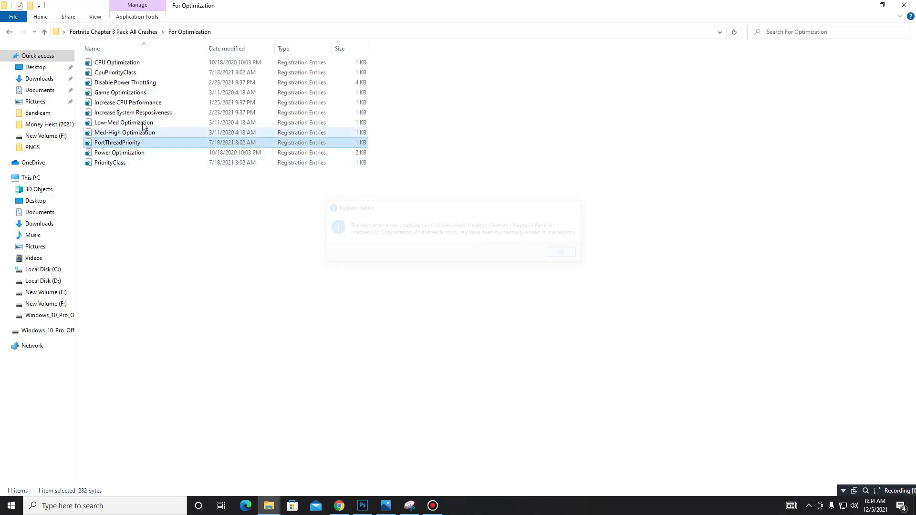
{"action": "double_click", "coordinate": [139, 152]}
{"action": "key", "text": "Return"}
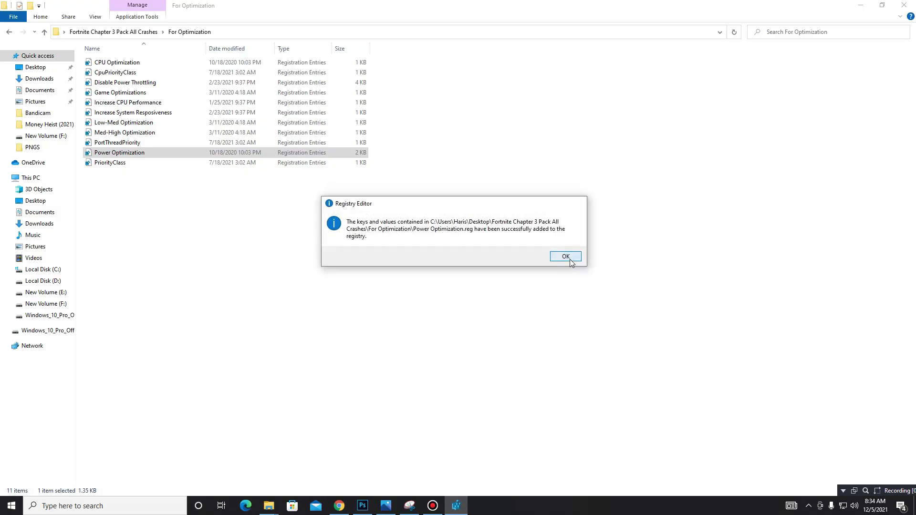
{"action": "left_click", "coordinate": [570, 256]}
{"action": "double_click", "coordinate": [122, 165]}
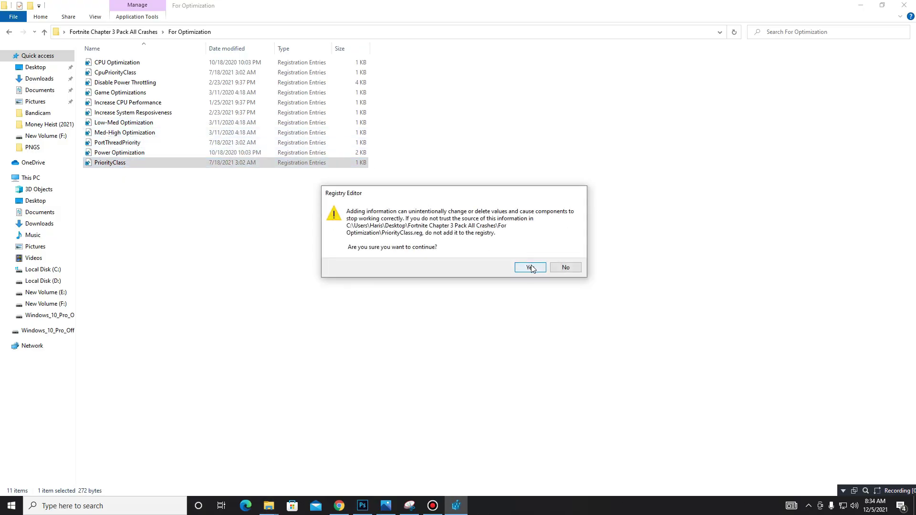
{"action": "left_click", "coordinate": [529, 267]}
{"action": "left_click", "coordinate": [567, 254]}
{"action": "key", "text": "ctrl+a"}
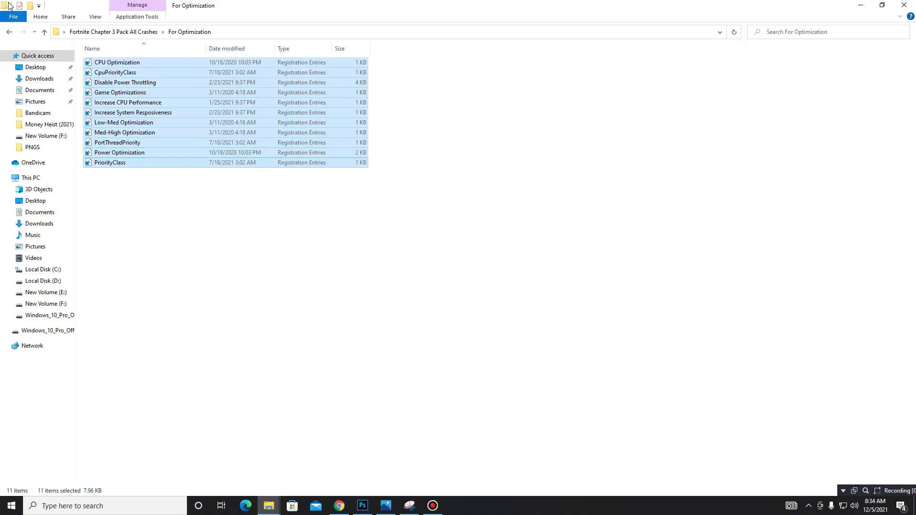
{"action": "left_click", "coordinate": [9, 32]}
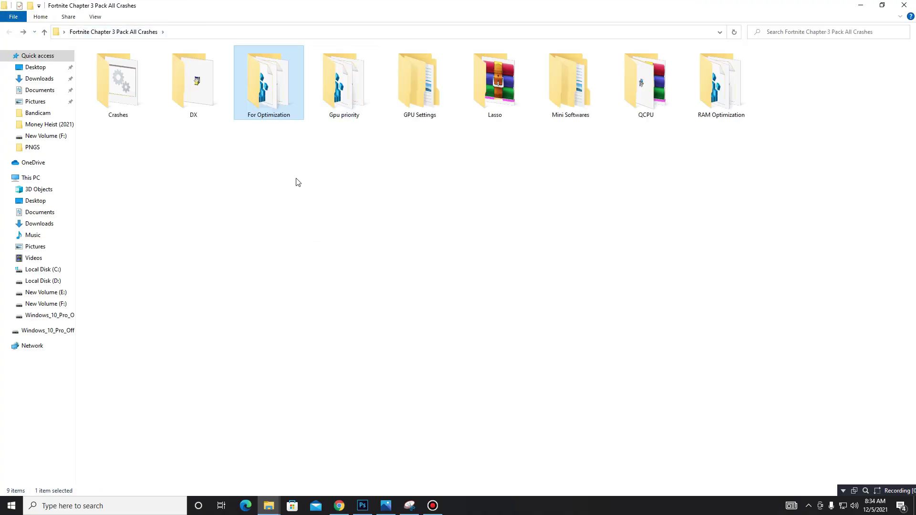
Step: In the Gpu priority folder, merge the AMD Thread Priority registry file
{"action": "double_click", "coordinate": [346, 105]}
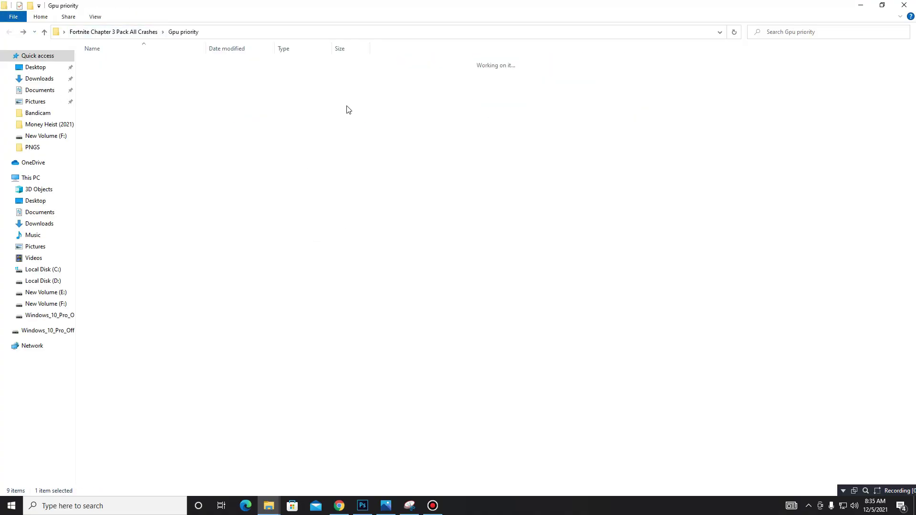
{"action": "left_click_drag", "start_coordinate": [158, 126], "coordinate": [123, 56]}
{"action": "left_click", "coordinate": [156, 146]}
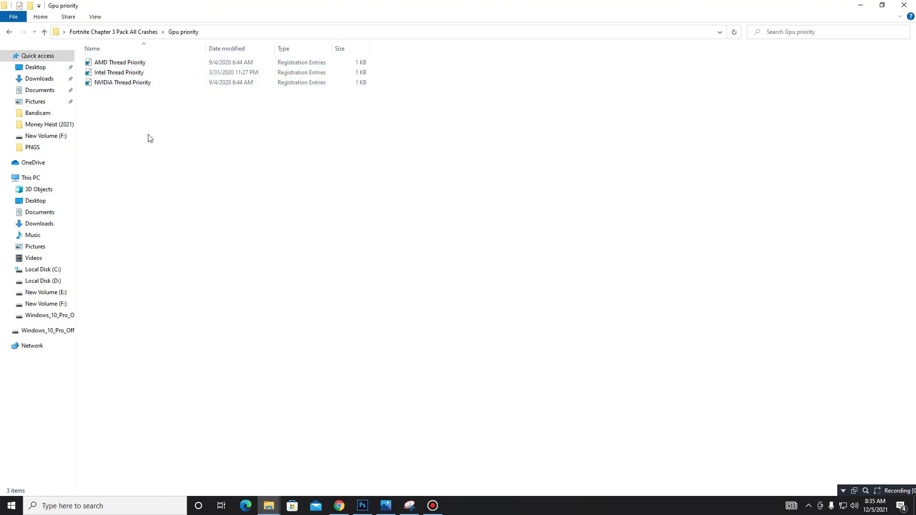
{"action": "double_click", "coordinate": [120, 66]}
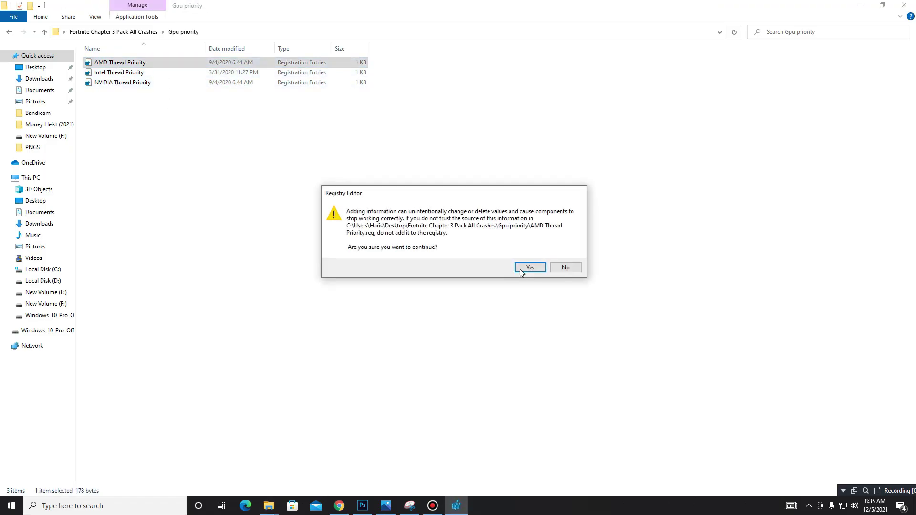
{"action": "left_click", "coordinate": [524, 267]}
{"action": "left_click", "coordinate": [566, 253]}
Step: Merge the Intel and NVIDIA Thread Priority files, then return to the pack folder
{"action": "double_click", "coordinate": [145, 73]}
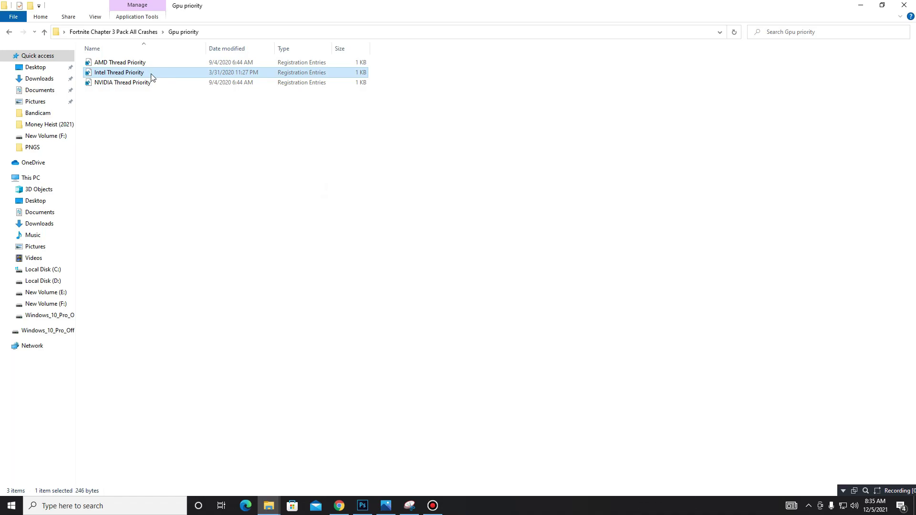
{"action": "left_click", "coordinate": [531, 267]}
{"action": "left_click", "coordinate": [565, 253]}
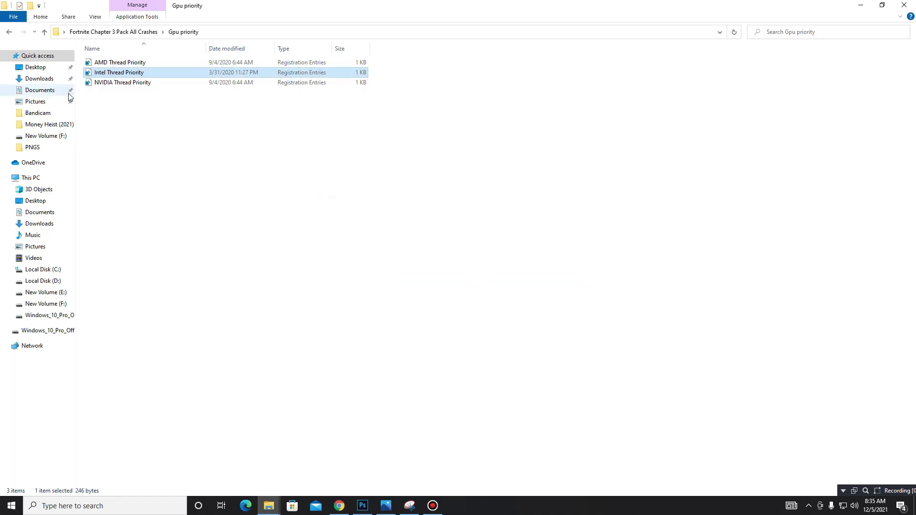
{"action": "left_click", "coordinate": [133, 86]}
{"action": "double_click", "coordinate": [133, 88]}
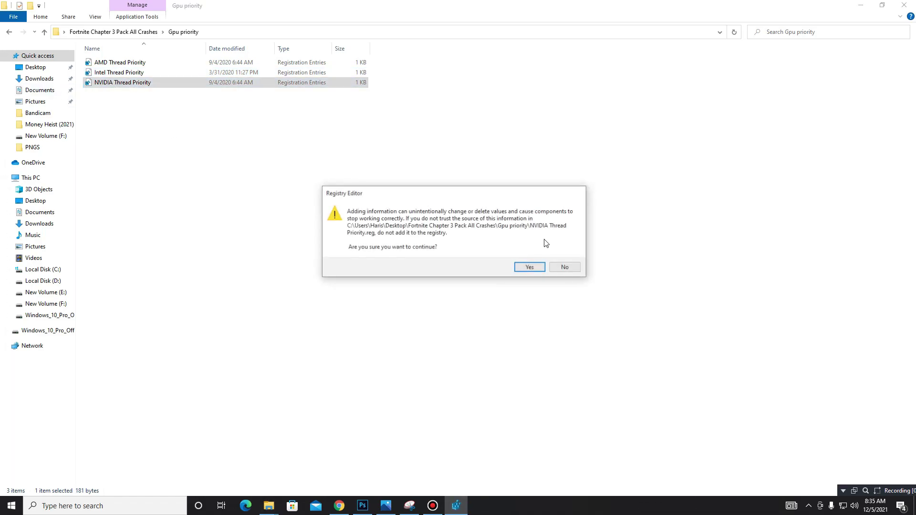
{"action": "left_click", "coordinate": [538, 268]}
{"action": "left_click", "coordinate": [566, 253]}
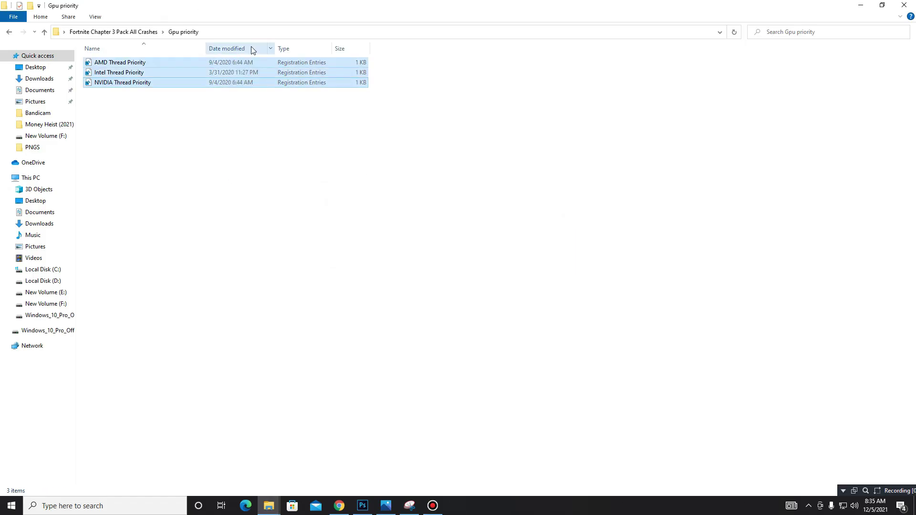
{"action": "left_click", "coordinate": [12, 33]}
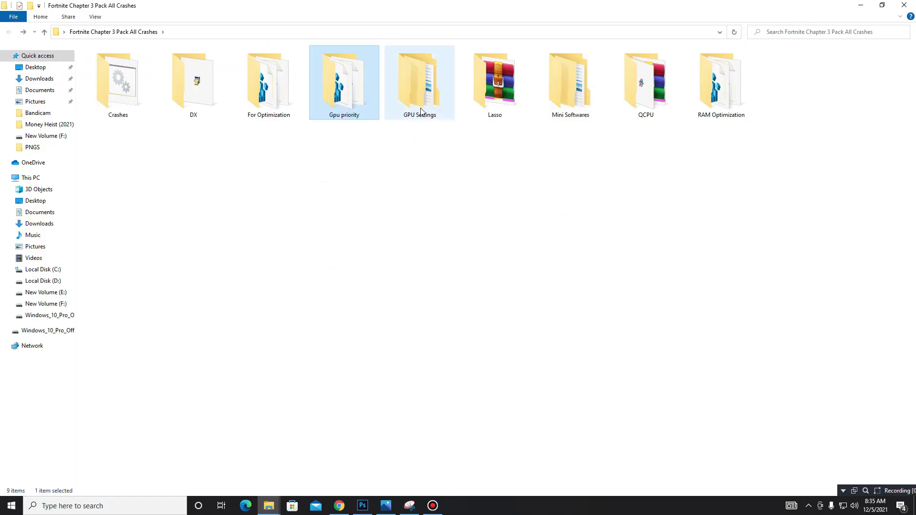
Step: View the AMD 3 and Intel Graphics Command Center settings pictures in GPU Settings
{"action": "double_click", "coordinate": [418, 81]}
{"action": "left_click_drag", "start_coordinate": [128, 196], "coordinate": [210, 19]}
{"action": "left_click", "coordinate": [274, 151]}
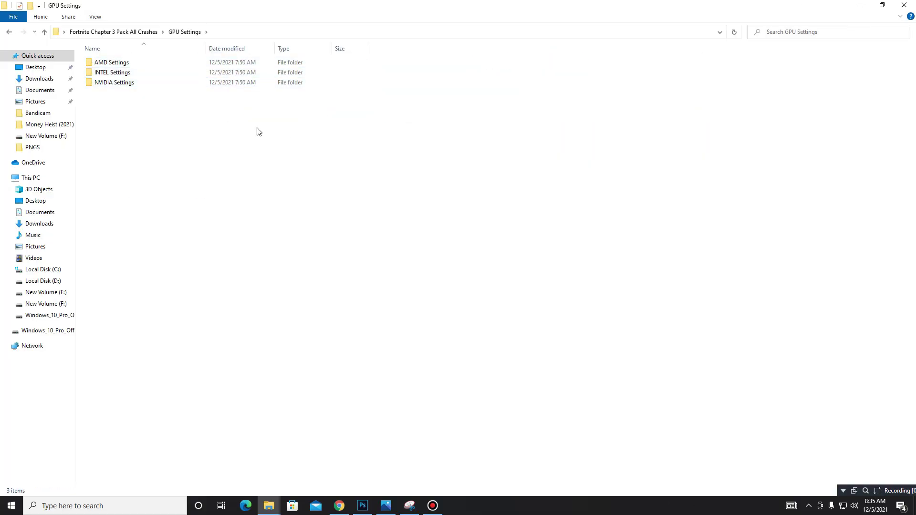
{"action": "double_click", "coordinate": [129, 66]}
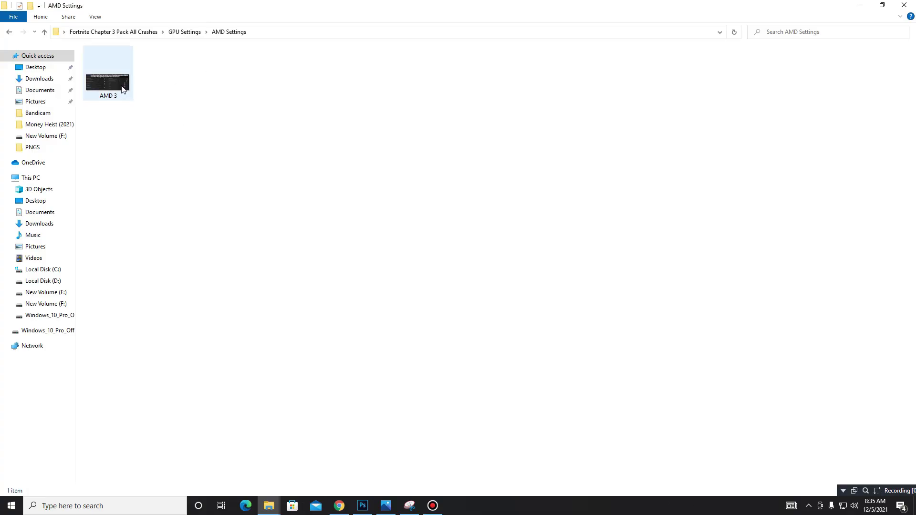
{"action": "double_click", "coordinate": [122, 87]}
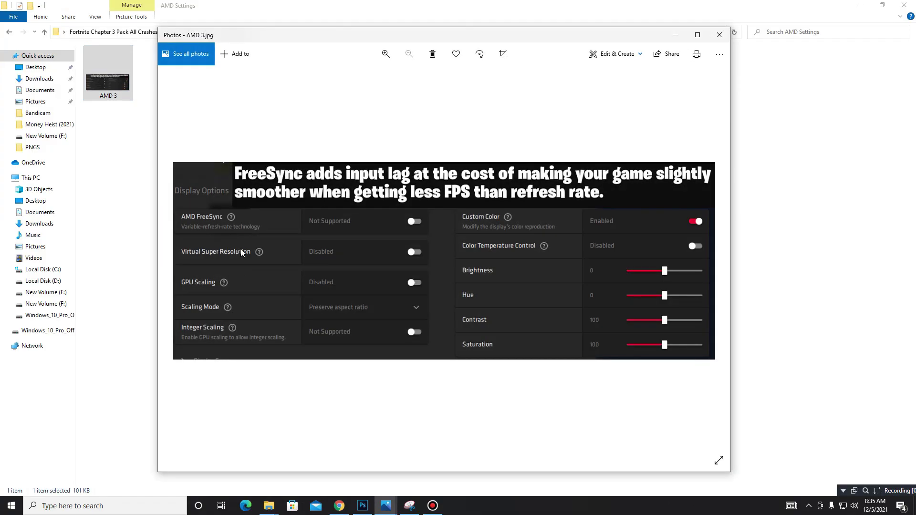
{"action": "left_click", "coordinate": [718, 34]}
{"action": "left_click", "coordinate": [9, 32]}
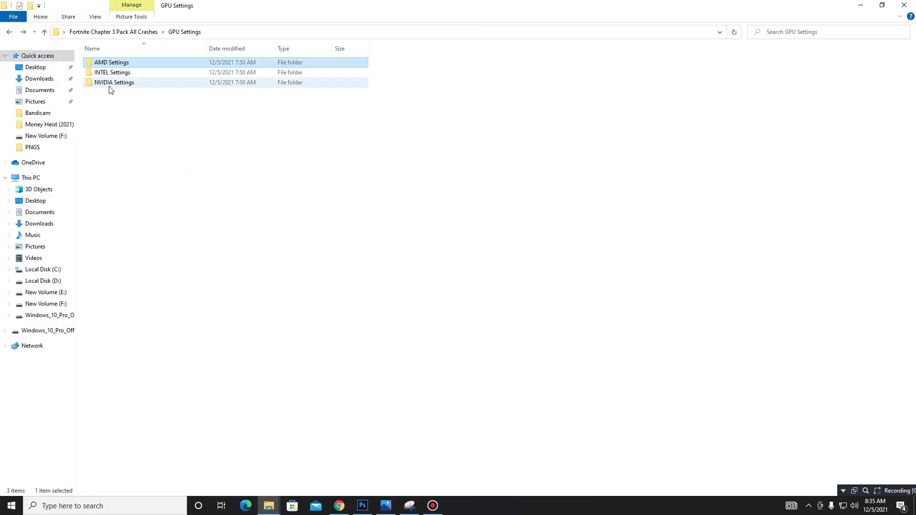
{"action": "double_click", "coordinate": [120, 74]}
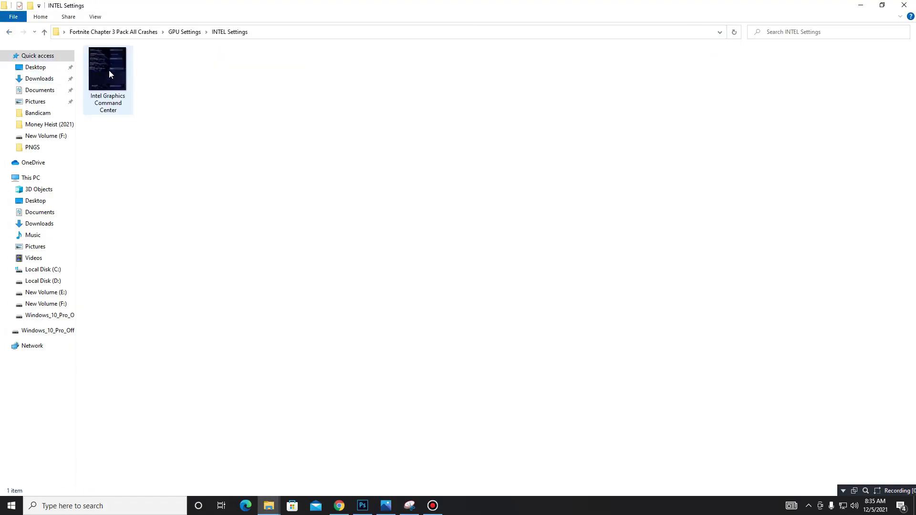
{"action": "double_click", "coordinate": [108, 69]}
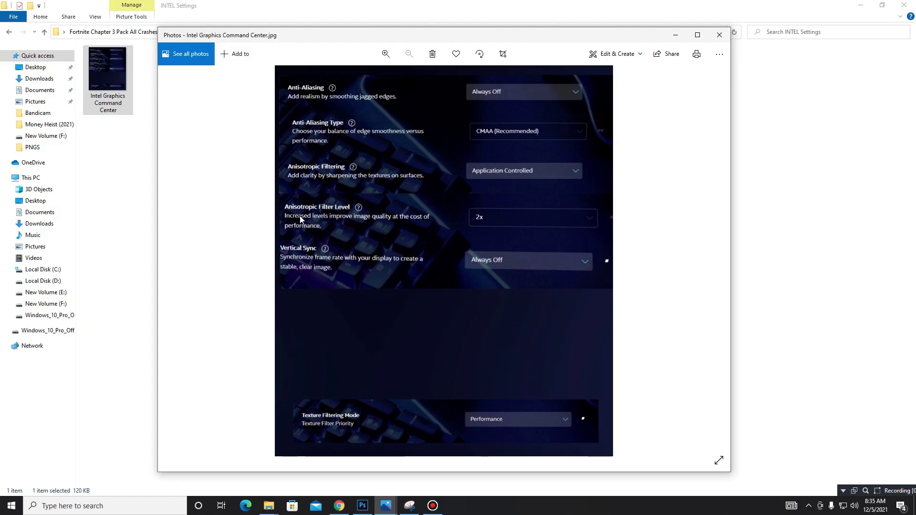
{"action": "left_click", "coordinate": [720, 35]}
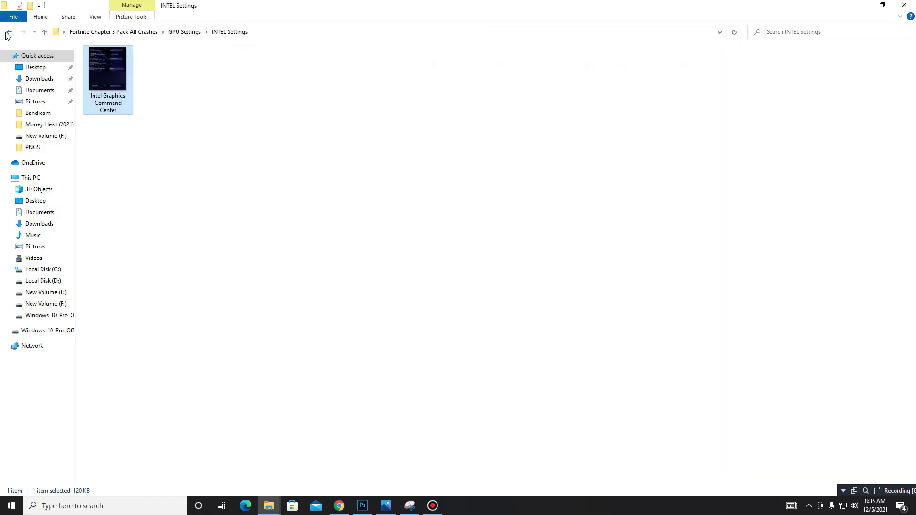
{"action": "left_click", "coordinate": [8, 33]}
Step: Merge NVIDIA's Unhide SILK Smoothness (PC Only) tweak and return to the pack folder
{"action": "double_click", "coordinate": [112, 82]}
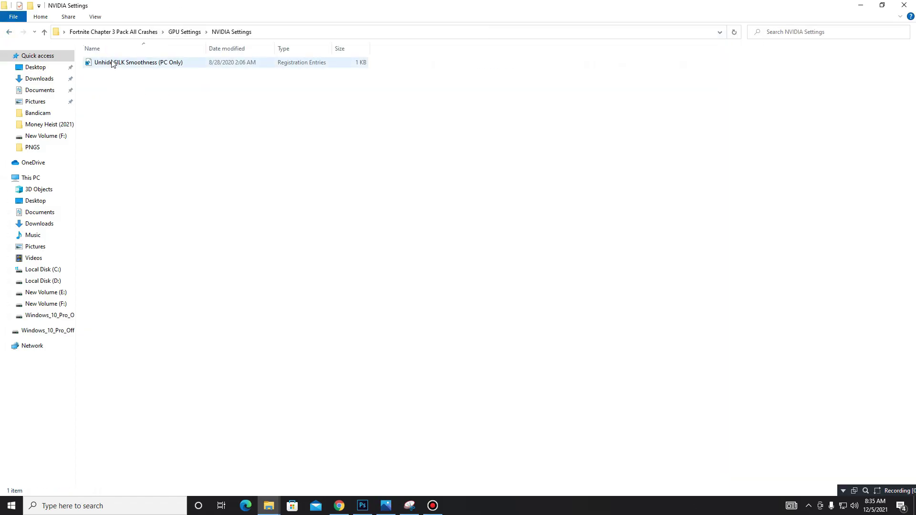
{"action": "double_click", "coordinate": [113, 64]}
{"action": "left_click", "coordinate": [538, 269]}
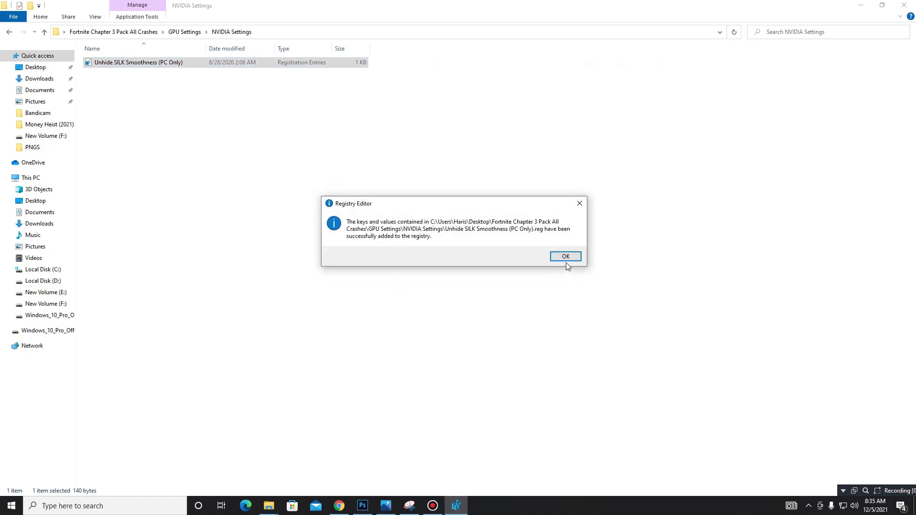
{"action": "left_click", "coordinate": [565, 260]}
{"action": "left_click", "coordinate": [9, 34]}
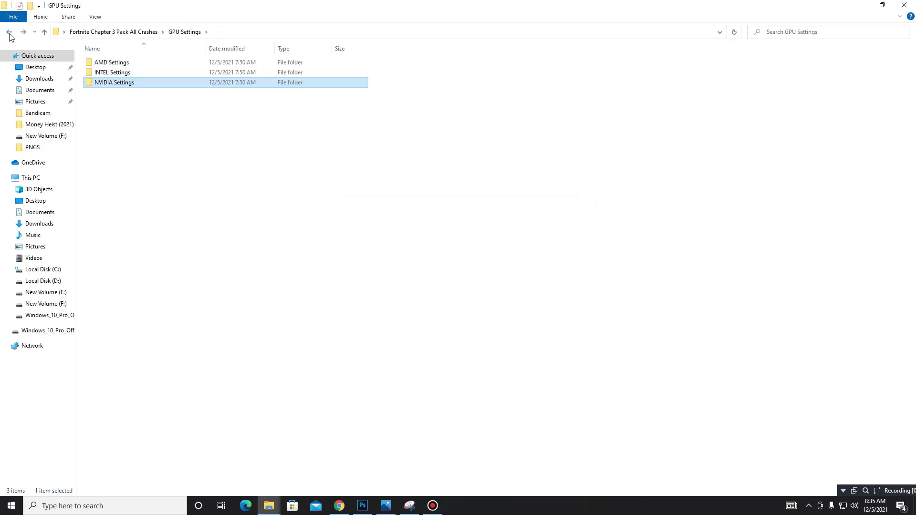
{"action": "left_click", "coordinate": [11, 35]}
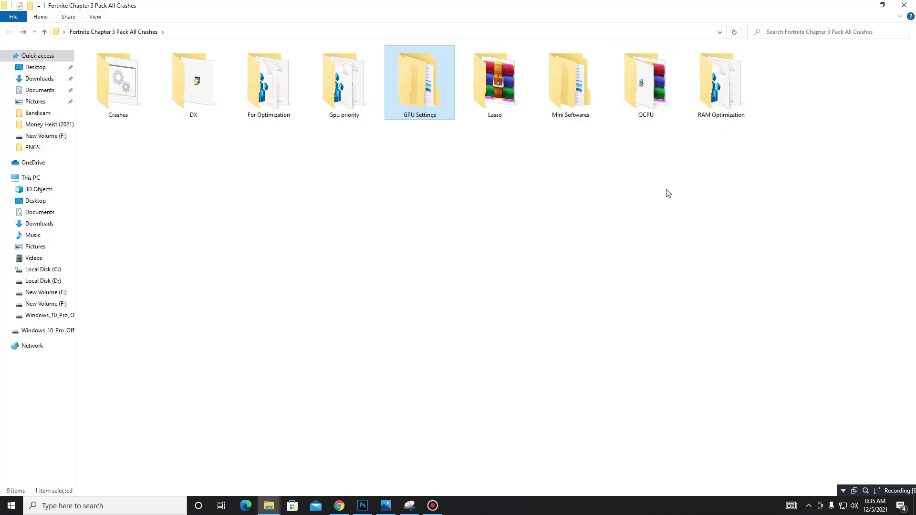
Step: Browse the Lasso folder through the Process Lasso activator folders to Setup
{"action": "double_click", "coordinate": [480, 99]}
{"action": "left_click", "coordinate": [139, 79]}
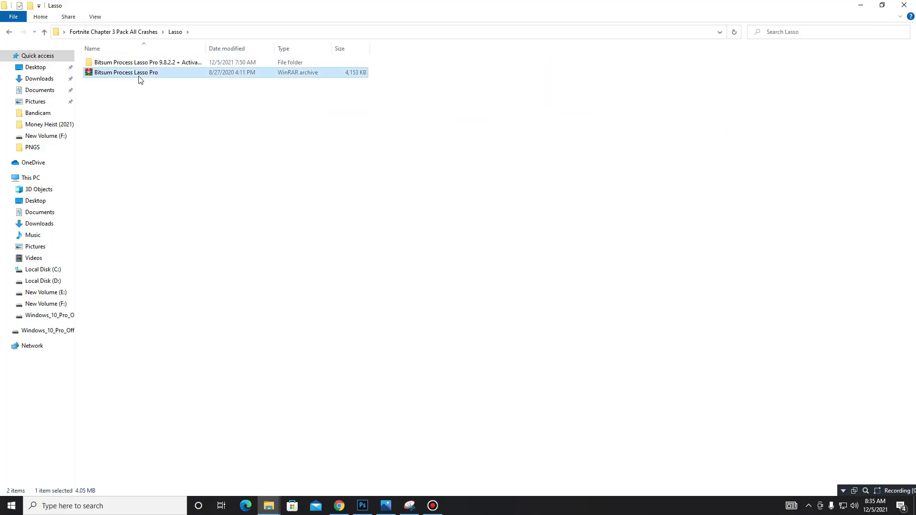
{"action": "right_click", "coordinate": [139, 79]}
{"action": "left_click", "coordinate": [323, 126]}
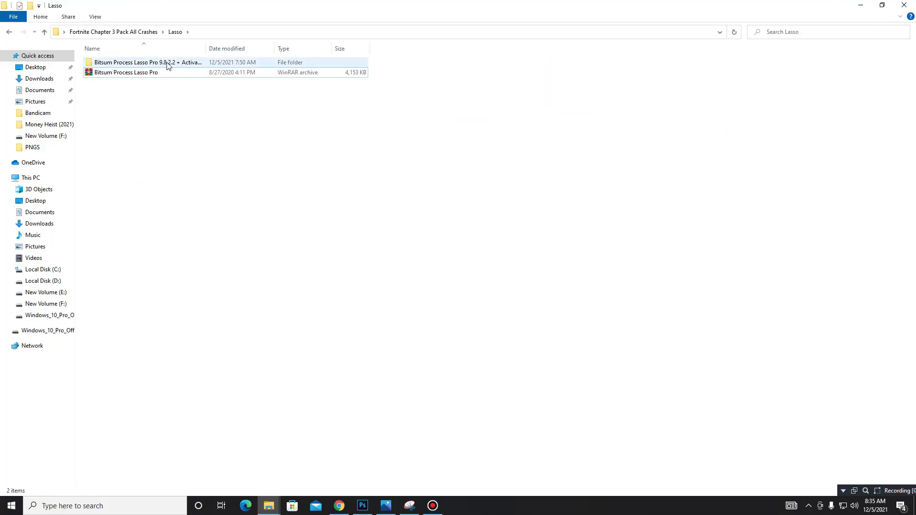
{"action": "double_click", "coordinate": [164, 64]}
{"action": "double_click", "coordinate": [155, 65]}
{"action": "double_click", "coordinate": [125, 62]}
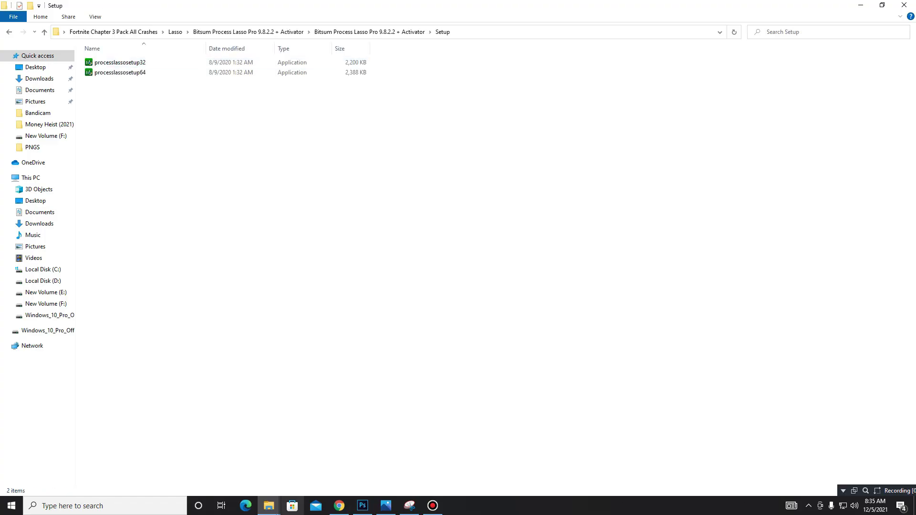
Step: Launch Process Lasso, set its active power profile to High performance, and close it
{"action": "left_click", "coordinate": [160, 502]}
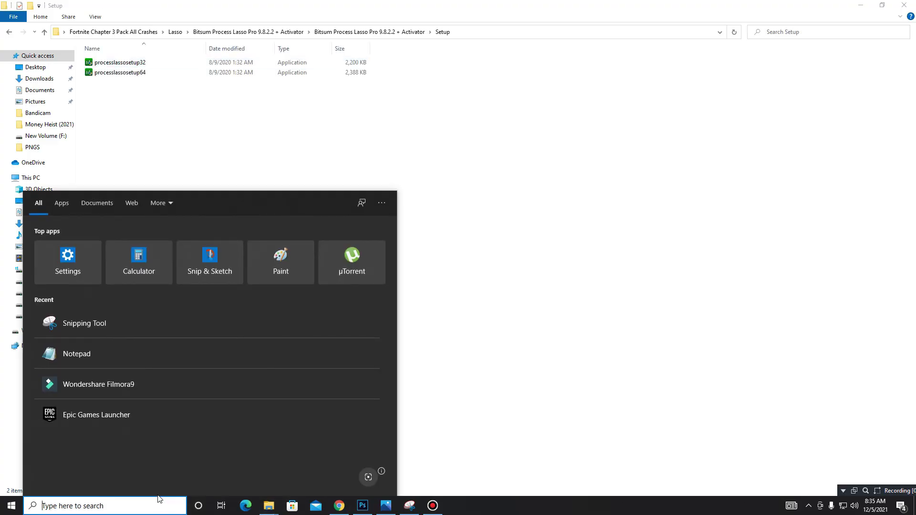
{"action": "type", "text": "pro"}
{"action": "left_click", "coordinate": [105, 258]}
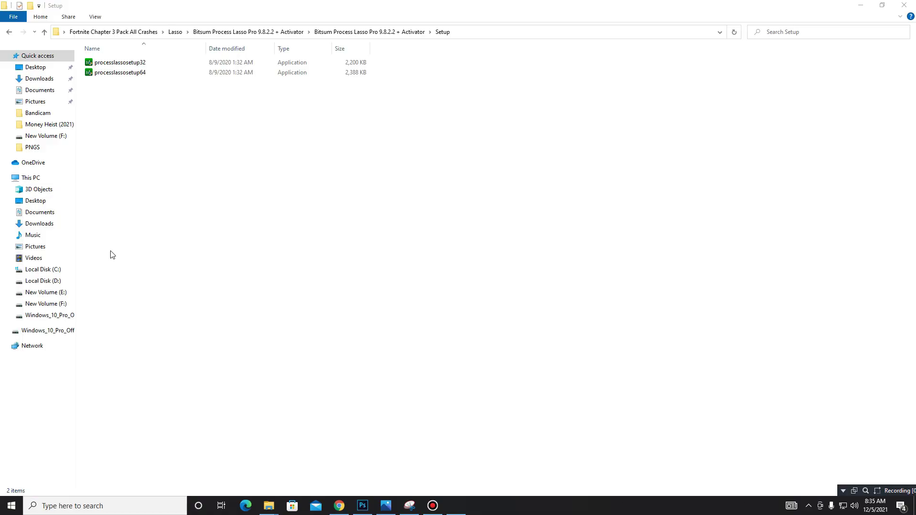
{"action": "mouse_move", "coordinate": [335, 85]}
{"action": "left_mouse_down"}
{"action": "mouse_move", "coordinate": [345, 64]}
{"action": "mouse_move", "coordinate": [341, 92]}
{"action": "left_mouse_up"}
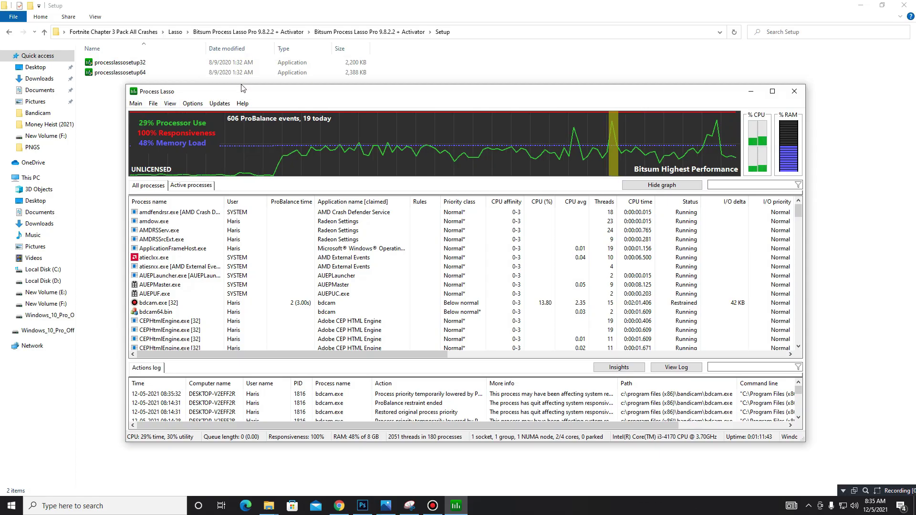
{"action": "left_click_drag", "start_coordinate": [241, 88], "coordinate": [236, 78]}
{"action": "left_click", "coordinate": [130, 94]}
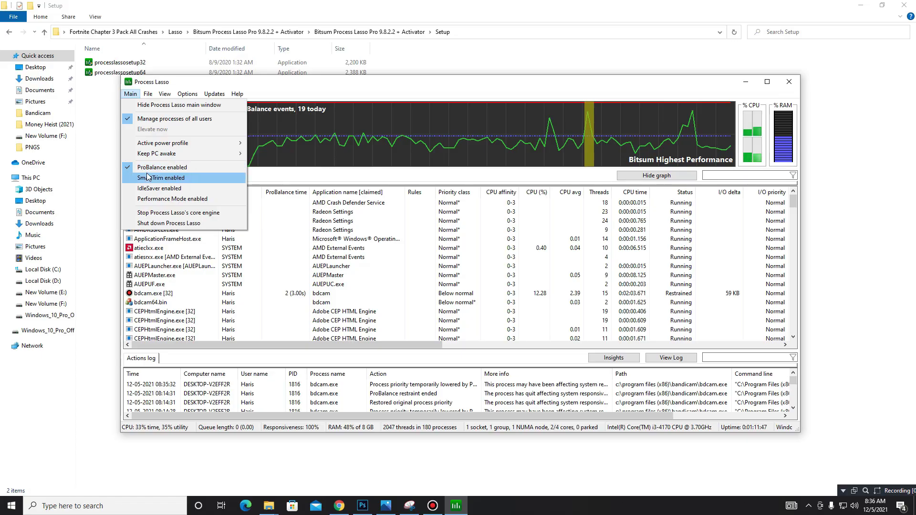
{"action": "mouse_move", "coordinate": [140, 144]}
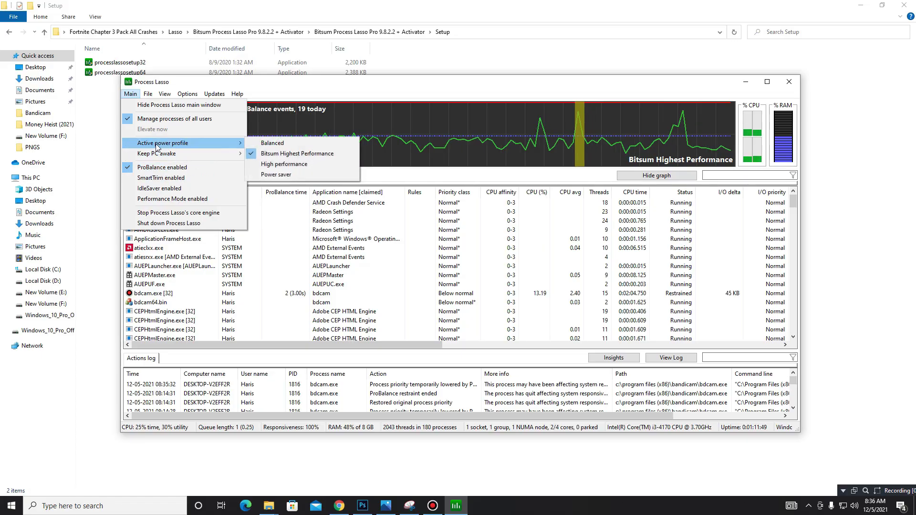
{"action": "left_click", "coordinate": [284, 163]}
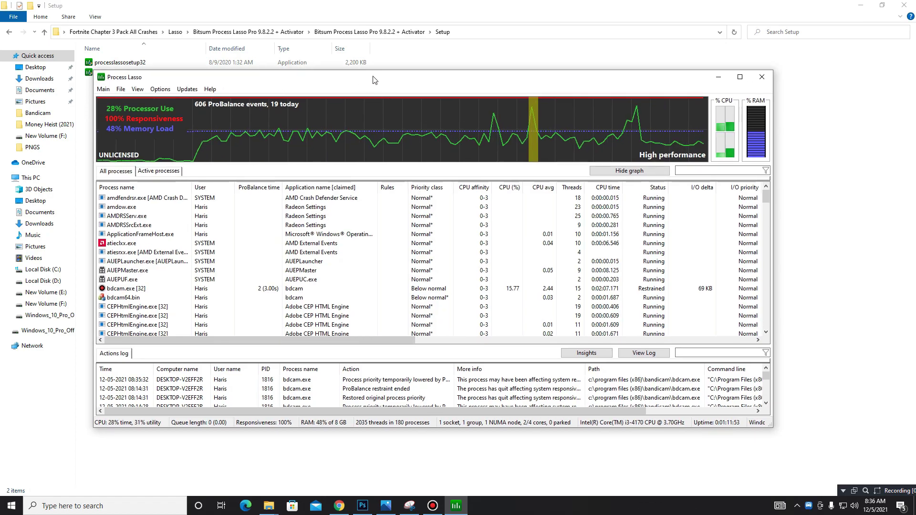
{"action": "left_click", "coordinate": [777, 77]}
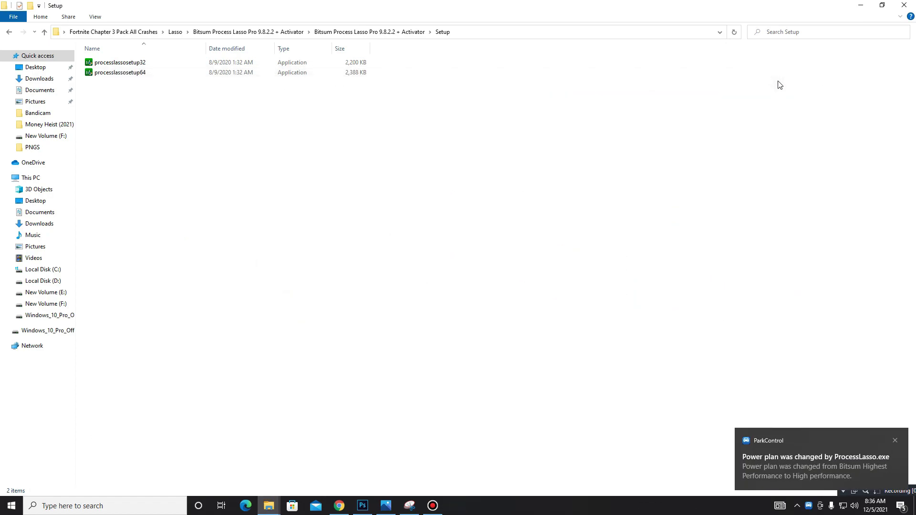
Step: Go back to the Fortnite Chapter 3 Pack All Crashes folder and open Mini Softwares > ISLC > ISLC
{"action": "left_click", "coordinate": [8, 33]}
{"action": "left_click", "coordinate": [8, 34]}
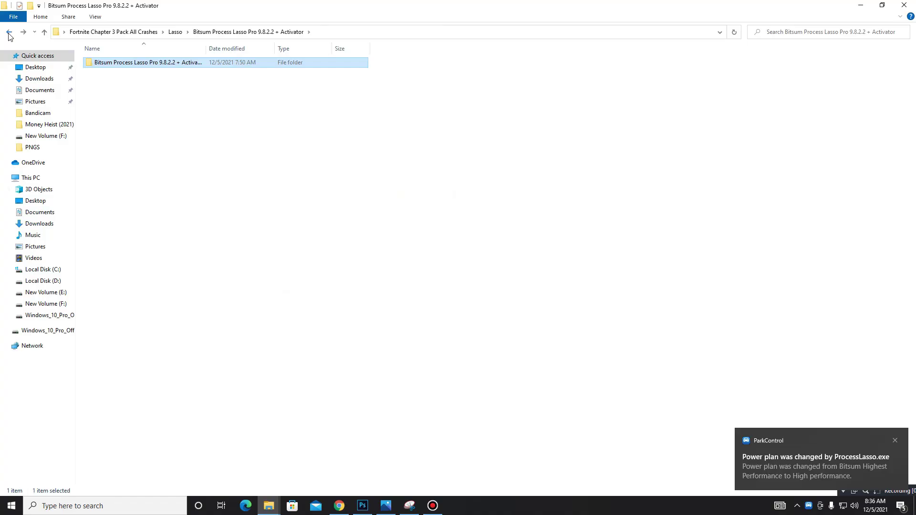
{"action": "left_click", "coordinate": [9, 34]}
{"action": "left_click", "coordinate": [9, 35]}
{"action": "double_click", "coordinate": [564, 102]}
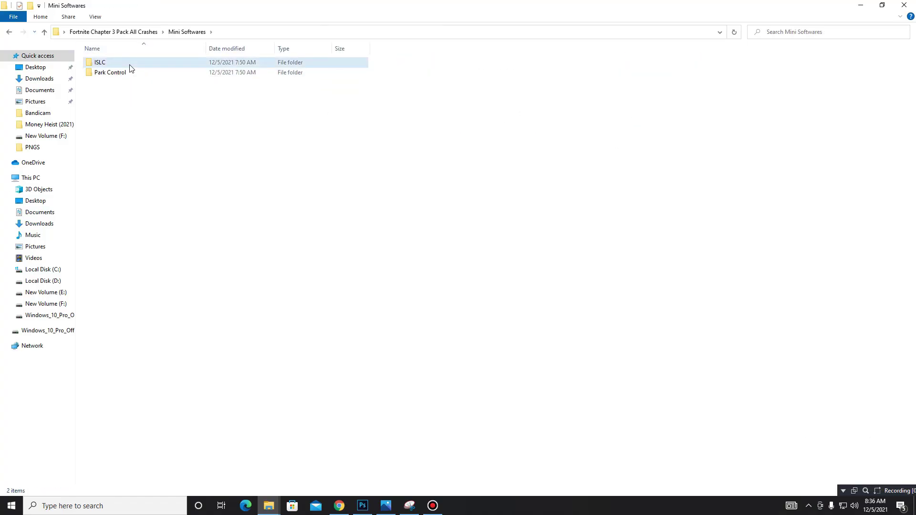
{"action": "double_click", "coordinate": [129, 65]}
{"action": "left_click", "coordinate": [129, 65]}
{"action": "double_click", "coordinate": [130, 67]}
Step: Read the ISLC Instructions file in Notepad, then launch Intelligent standby list cleaner
{"action": "double_click", "coordinate": [128, 65]}
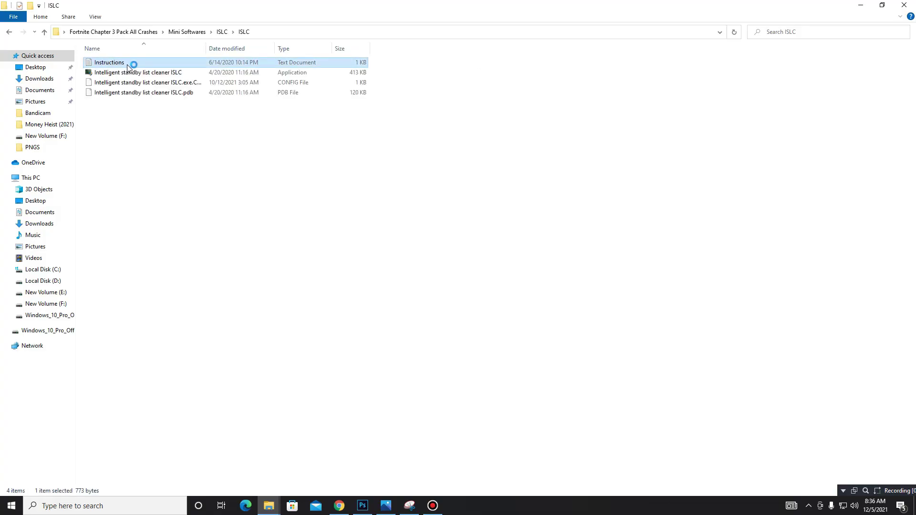
{"action": "left_click_drag", "start_coordinate": [178, 296], "coordinate": [40, 171]}
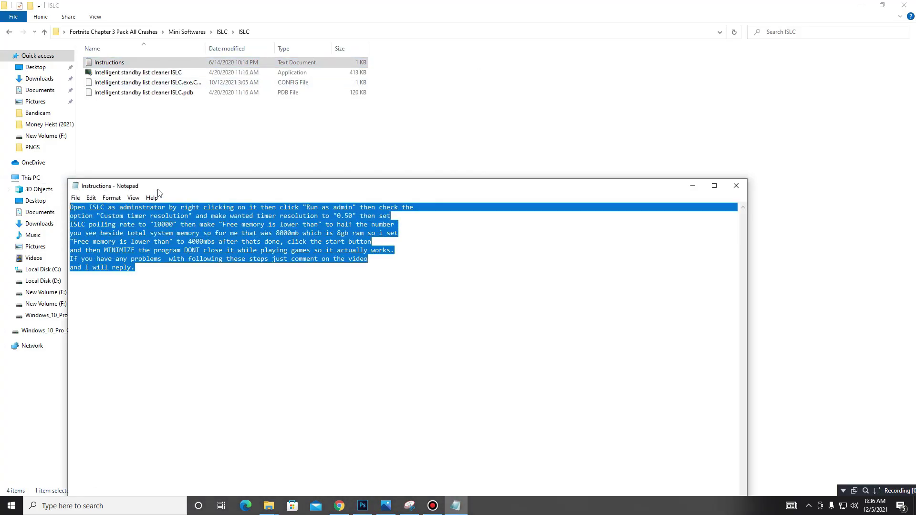
{"action": "left_click_drag", "start_coordinate": [158, 191], "coordinate": [214, 150]}
{"action": "left_click", "coordinate": [791, 144]}
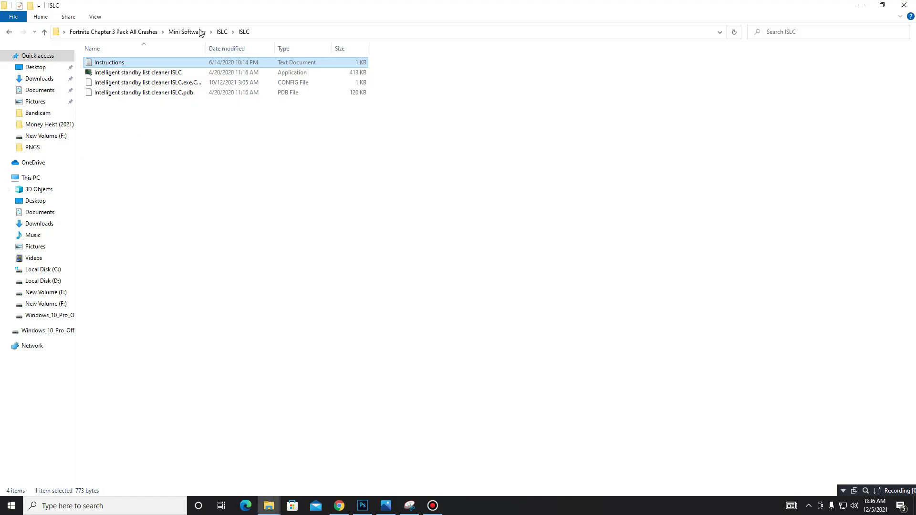
{"action": "double_click", "coordinate": [186, 74]}
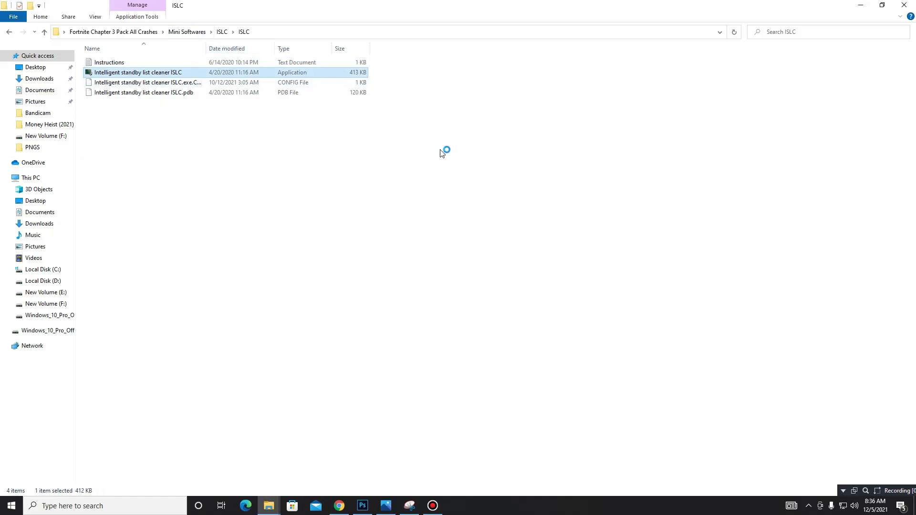
{"action": "left_click", "coordinate": [809, 505]}
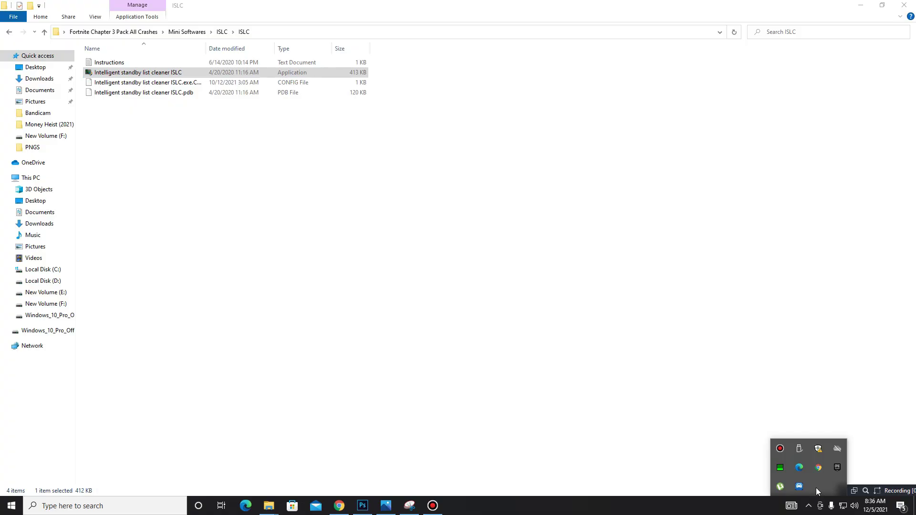
Step: Bring up the ISLC window from the tray and stop monitoring to edit settings
{"action": "left_click", "coordinate": [817, 486]}
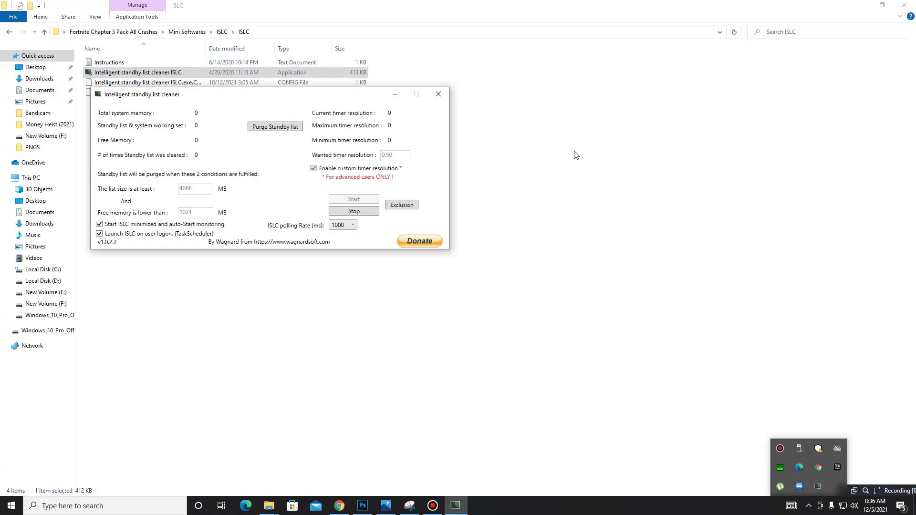
{"action": "left_click_drag", "start_coordinate": [312, 93], "coordinate": [383, 121]}
{"action": "left_click", "coordinate": [443, 241]}
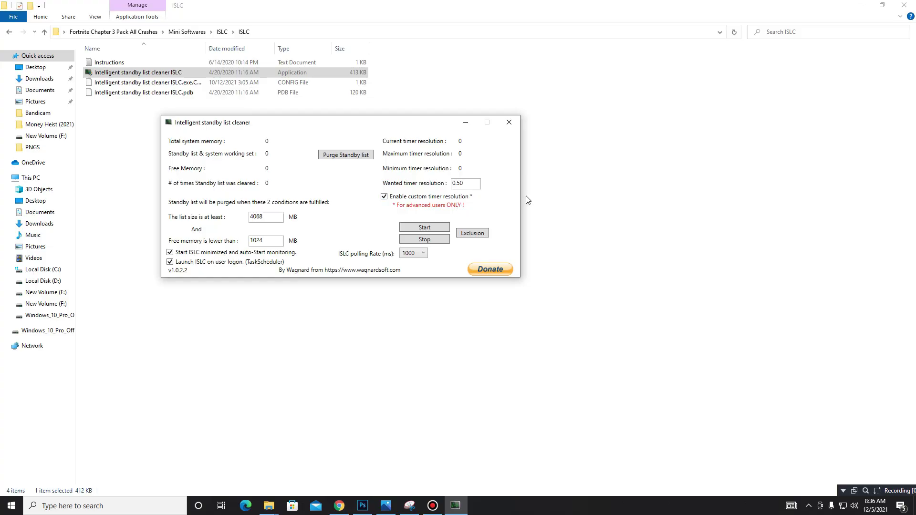
{"action": "left_click_drag", "start_coordinate": [327, 128], "coordinate": [379, 138]}
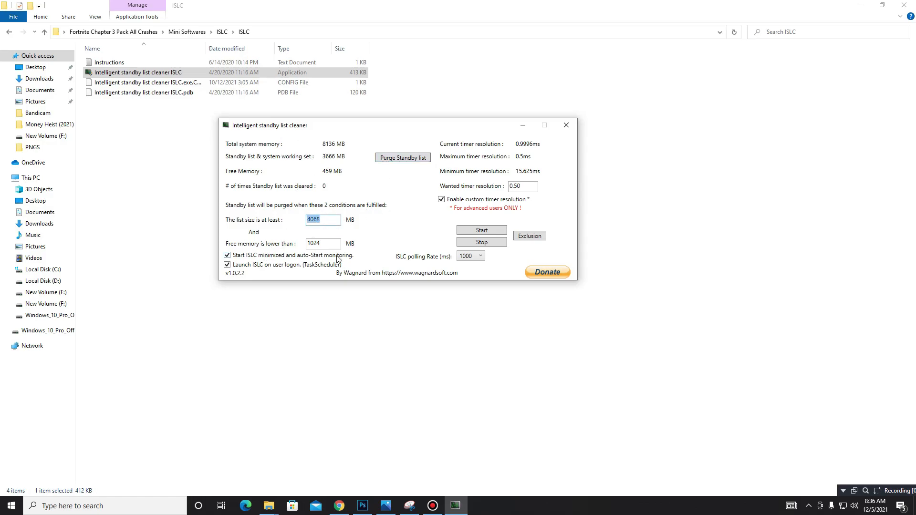
Step: Work out the list size in Calculator: 8136 ÷ 2 = 4068
{"action": "left_click", "coordinate": [146, 501]}
{"action": "type", "text": "calculator"}
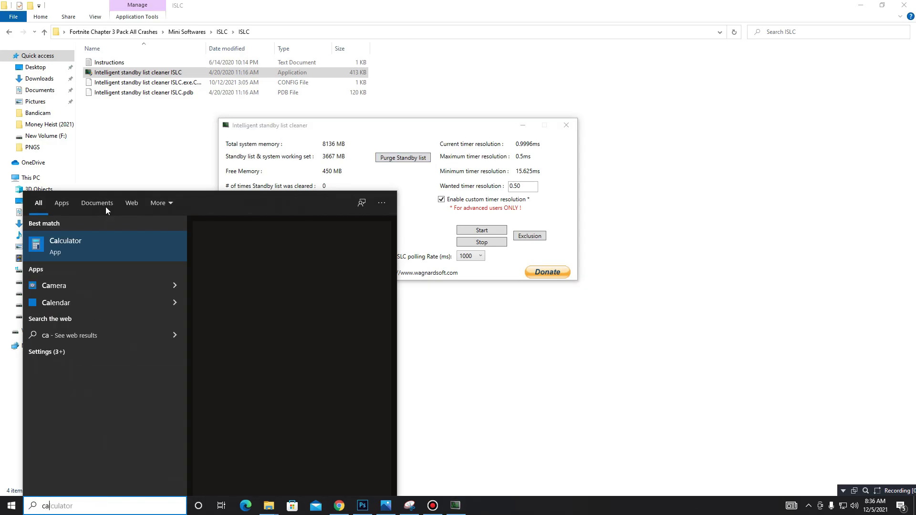
{"action": "left_click", "coordinate": [87, 248]}
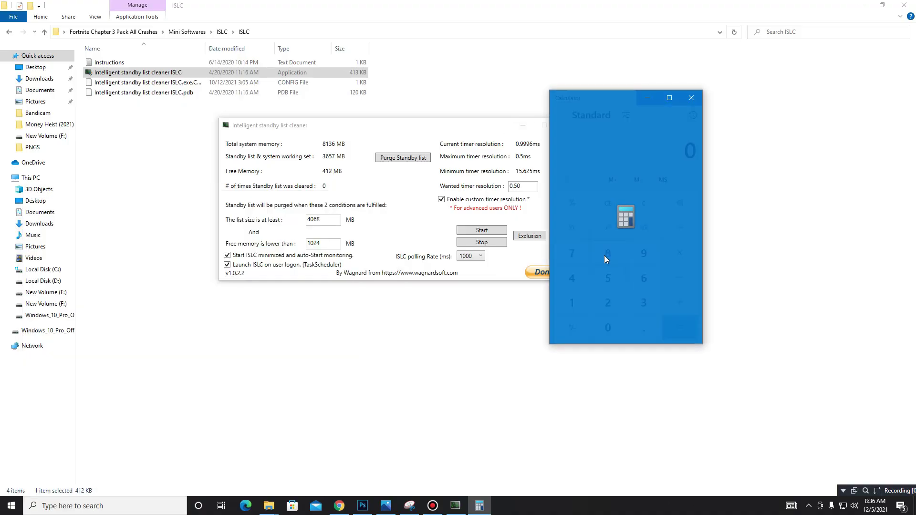
{"action": "left_click", "coordinate": [606, 252]}
{"action": "left_click", "coordinate": [569, 303]}
{"action": "left_click", "coordinate": [645, 304]}
{"action": "left_click", "coordinate": [644, 278]}
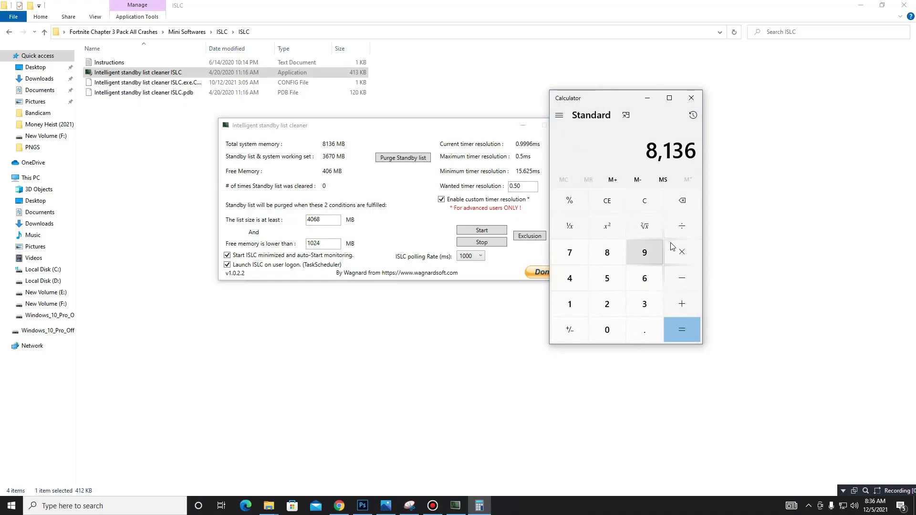
{"action": "left_click", "coordinate": [682, 225]}
{"action": "left_click", "coordinate": [607, 304]}
{"action": "left_click", "coordinate": [681, 329]}
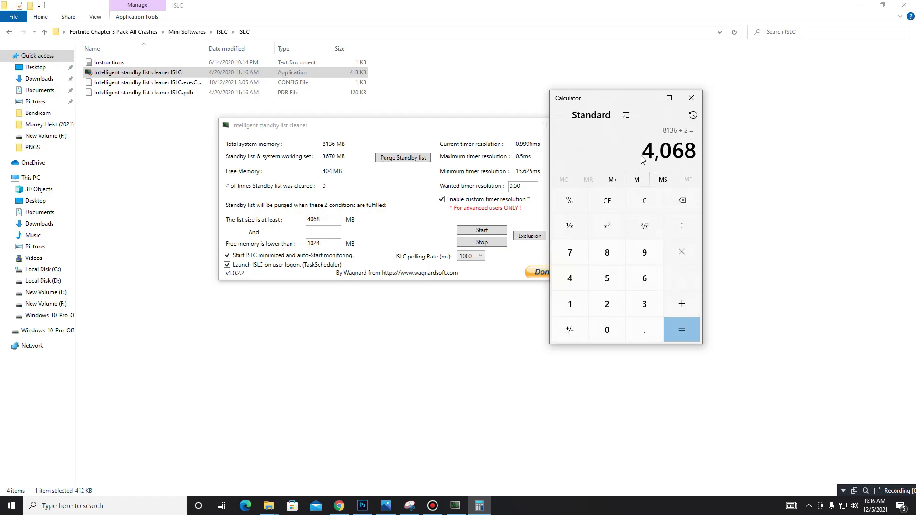
{"action": "left_click", "coordinate": [691, 97]}
Step: Start ISLC monitoring with list size 4068, polling rate 1000 and 0.50 timer resolution, then close it
{"action": "double_click", "coordinate": [326, 221]}
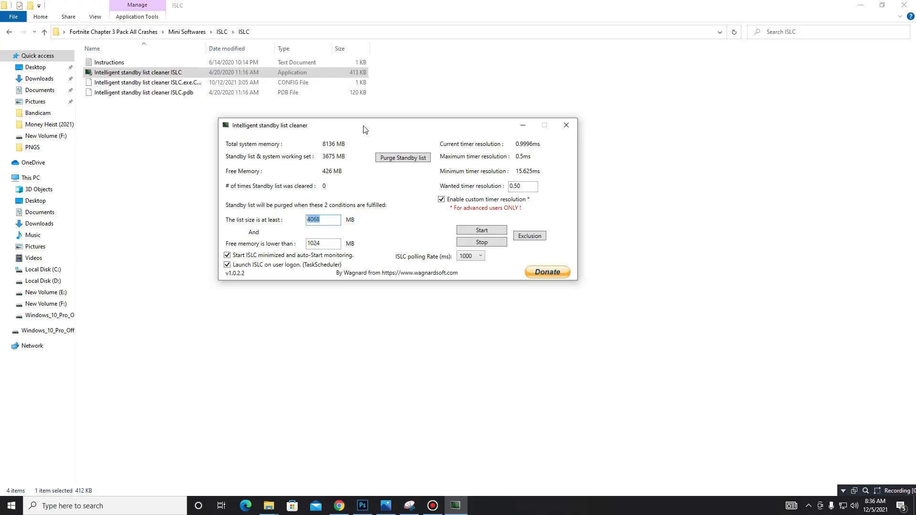
{"action": "left_click_drag", "start_coordinate": [363, 129], "coordinate": [288, 155]}
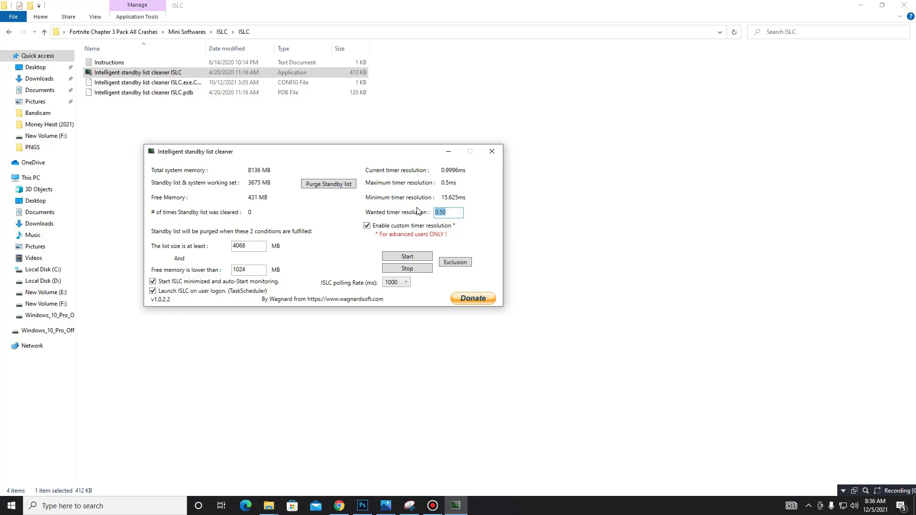
{"action": "left_click", "coordinate": [404, 283]}
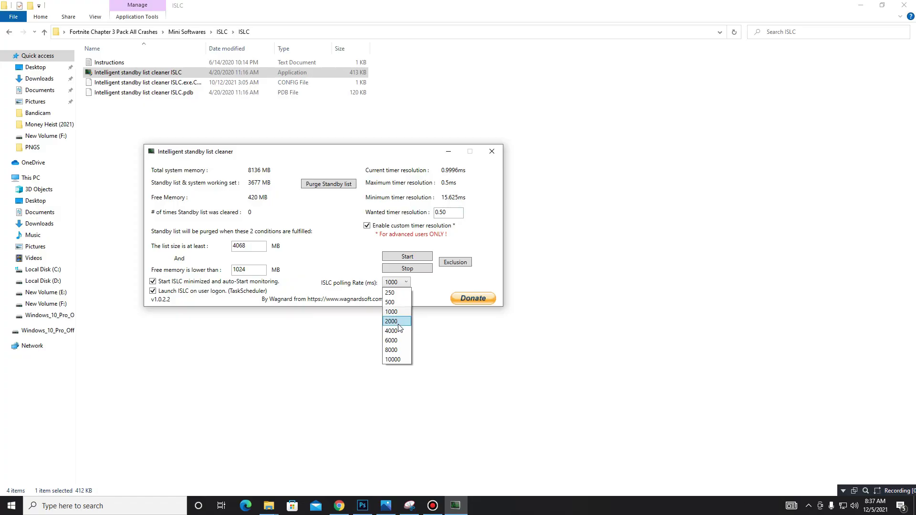
{"action": "left_click", "coordinate": [428, 297]}
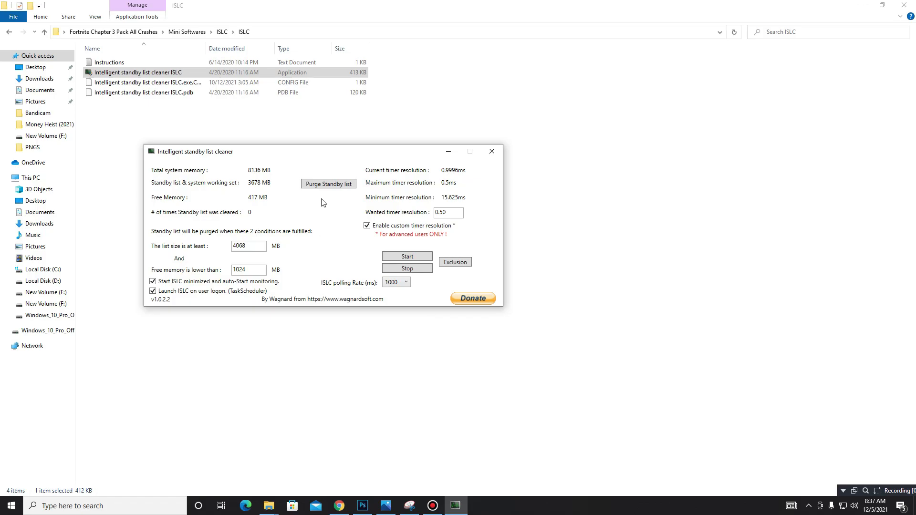
{"action": "left_click", "coordinate": [415, 258]}
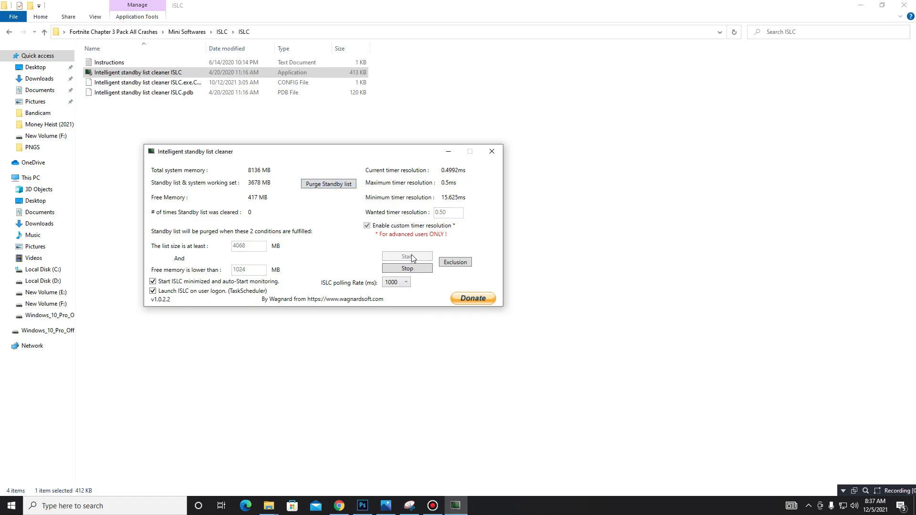
{"action": "left_click", "coordinate": [492, 152]}
{"action": "left_click", "coordinate": [10, 32]}
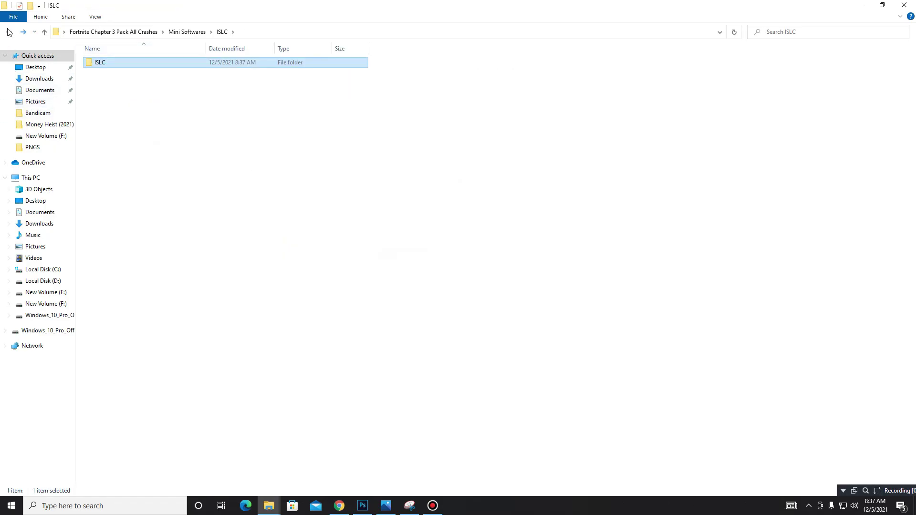
Step: Run the parkcontrolsetup64 installer from the Park Control folder in English
{"action": "left_click", "coordinate": [9, 32]}
{"action": "double_click", "coordinate": [127, 73]}
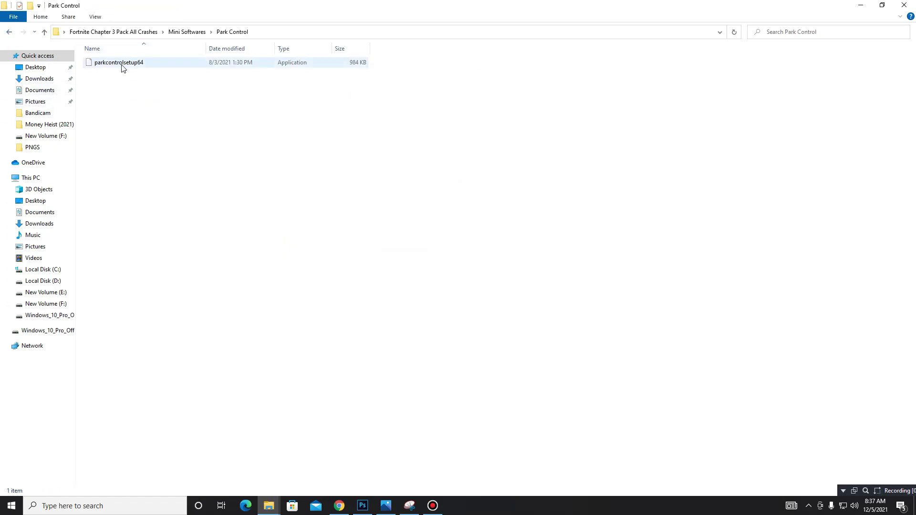
{"action": "double_click", "coordinate": [122, 65]}
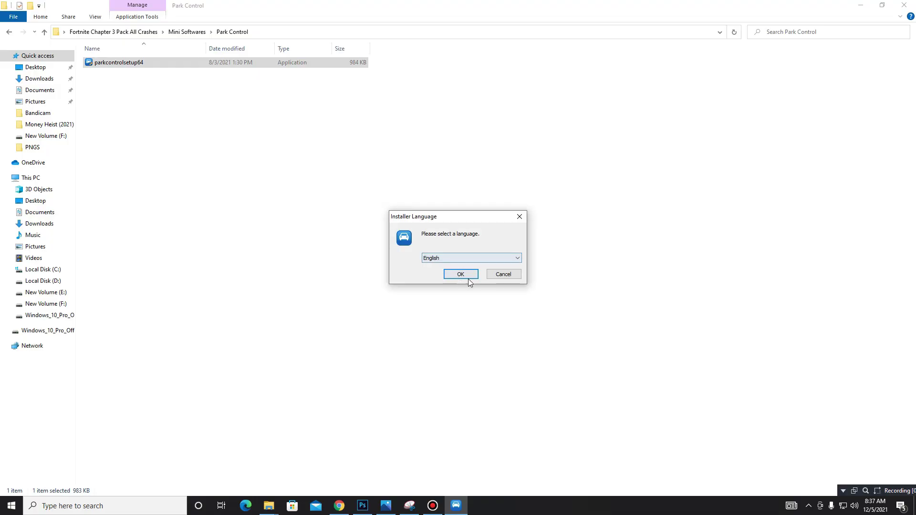
{"action": "left_click", "coordinate": [467, 279]}
Step: Open ParkControl from the tray and keep High performance as the power profile
{"action": "left_click", "coordinate": [808, 506]}
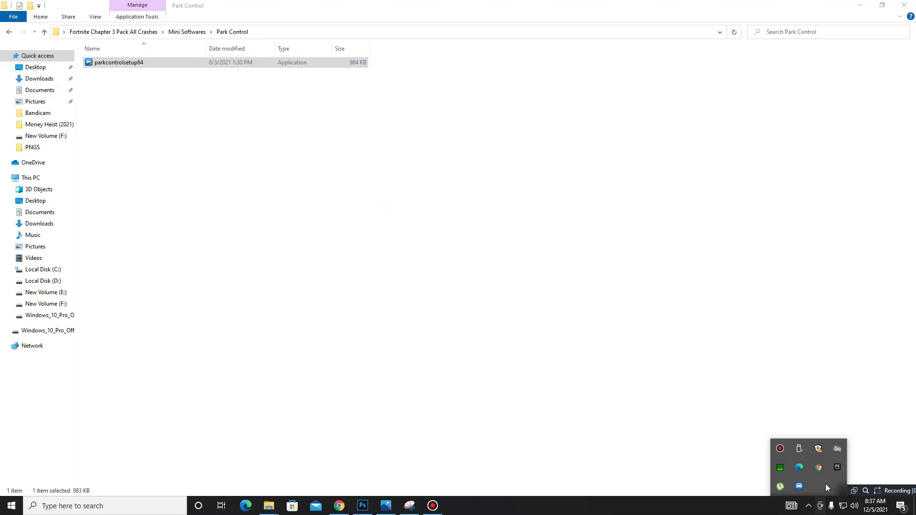
{"action": "left_click", "coordinate": [799, 486]}
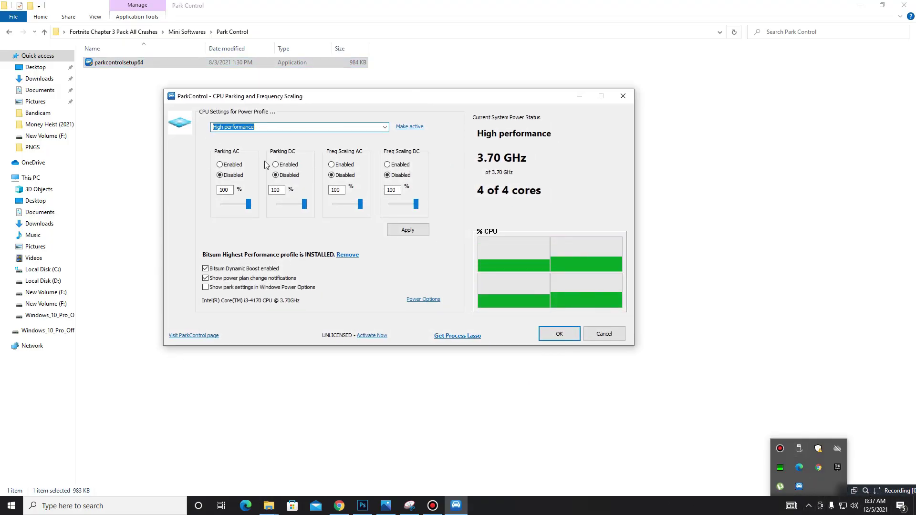
{"action": "left_click", "coordinate": [248, 127]}
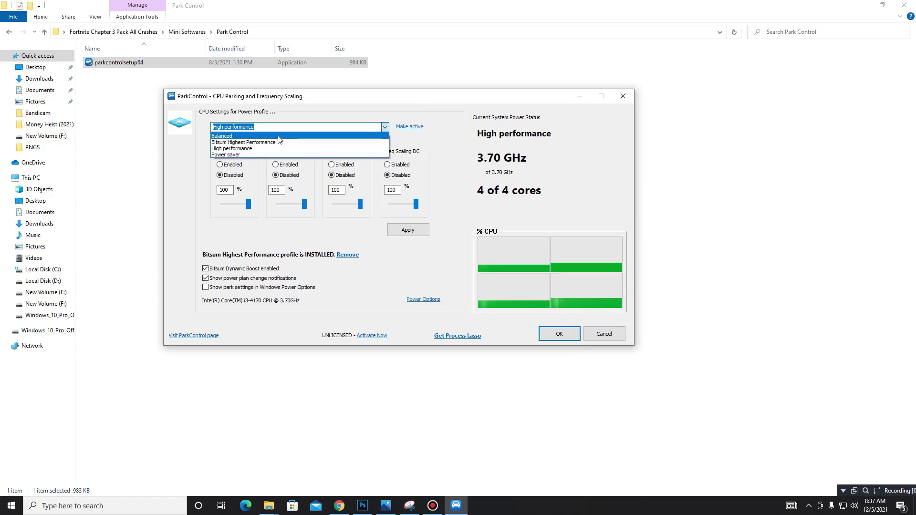
{"action": "left_click", "coordinate": [253, 148]}
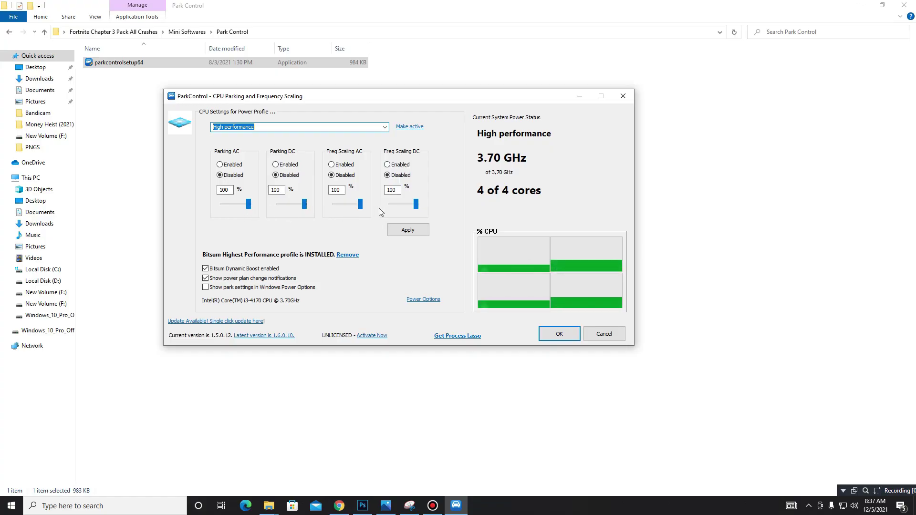
Step: Set the Bitsum Dynamic Boost idle plan to High performance, apply the settings, and close ParkControl
{"action": "left_click", "coordinate": [217, 269]}
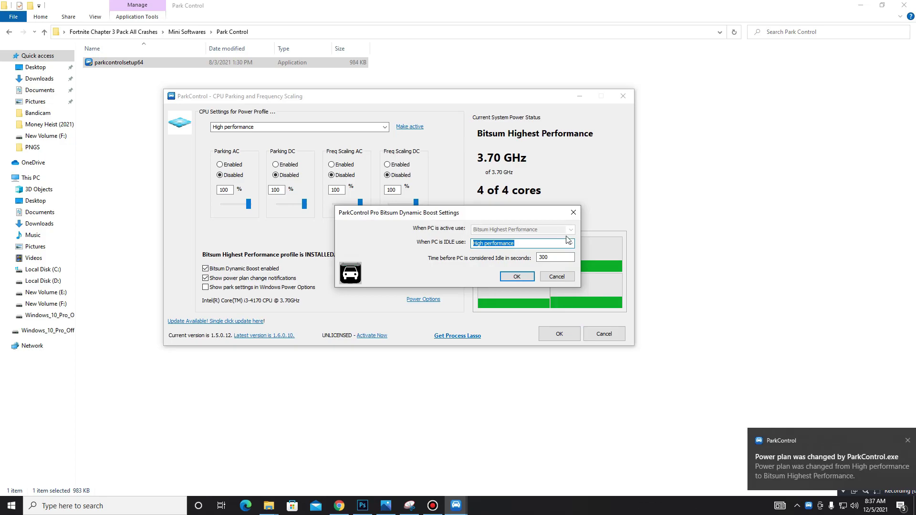
{"action": "left_click", "coordinate": [570, 244]}
{"action": "left_click", "coordinate": [528, 269]}
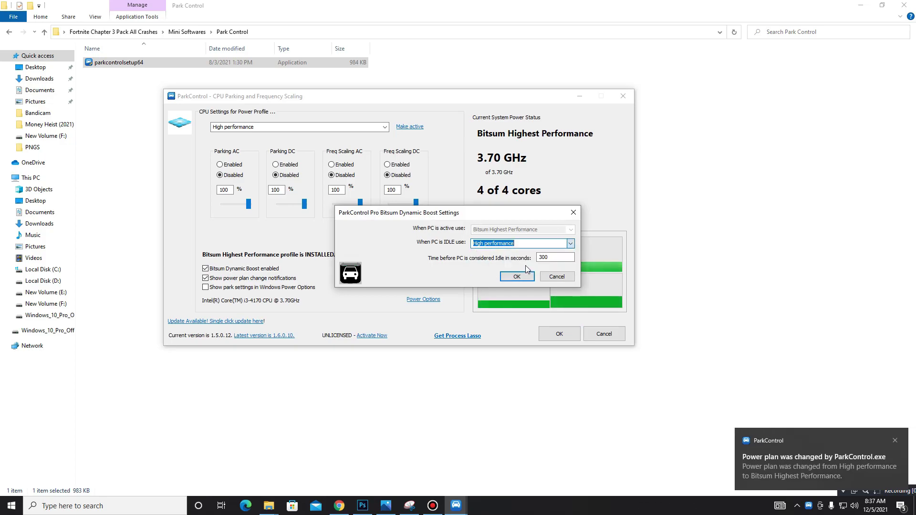
{"action": "left_click", "coordinate": [520, 278]}
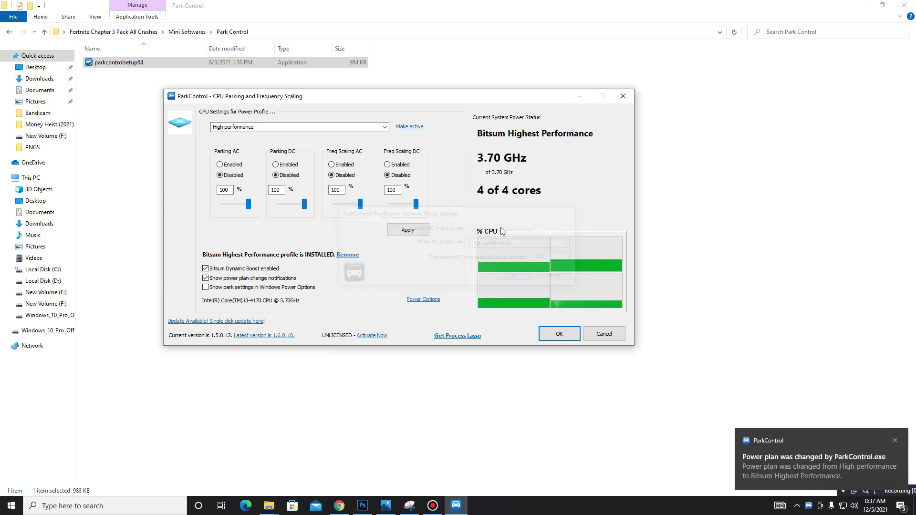
{"action": "left_click", "coordinate": [420, 231]}
{"action": "left_click", "coordinate": [434, 235]}
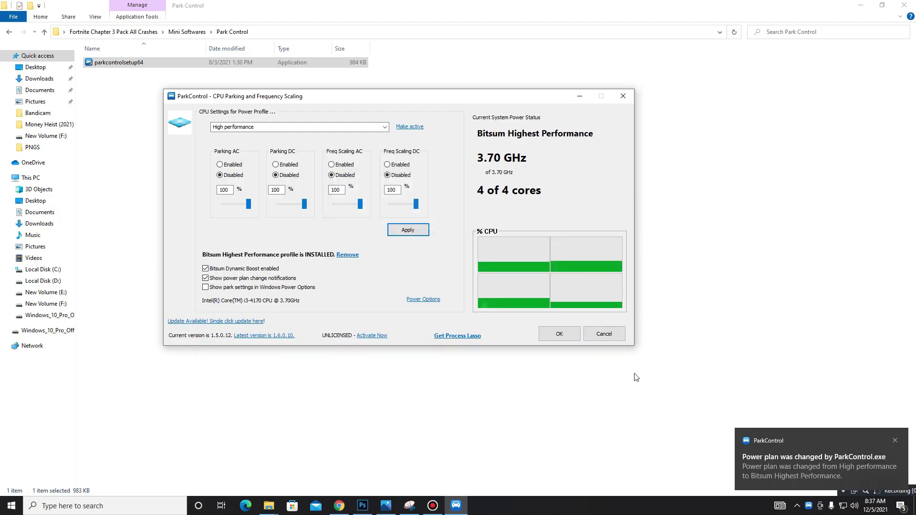
{"action": "left_click", "coordinate": [568, 336]}
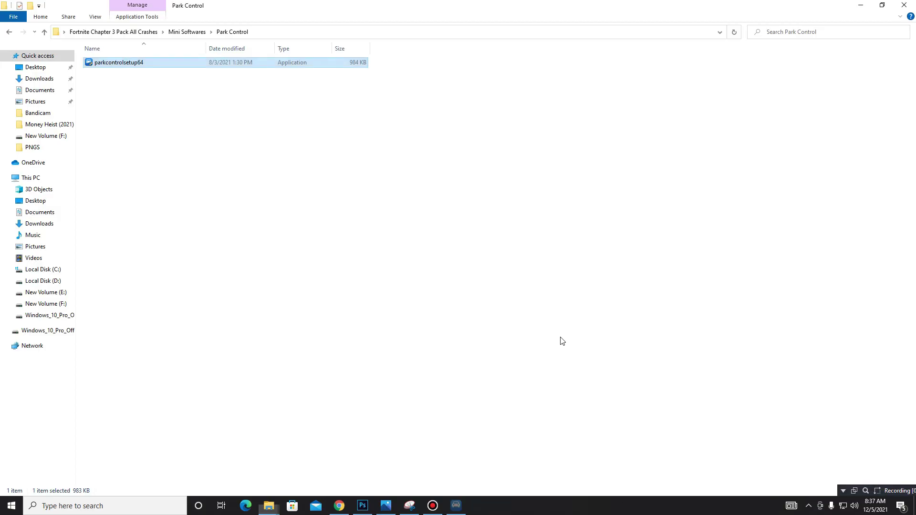
Step: Open the QCPU folder, then launch Quick CPU from the desktop
{"action": "left_click", "coordinate": [9, 33]}
{"action": "left_click", "coordinate": [8, 33]}
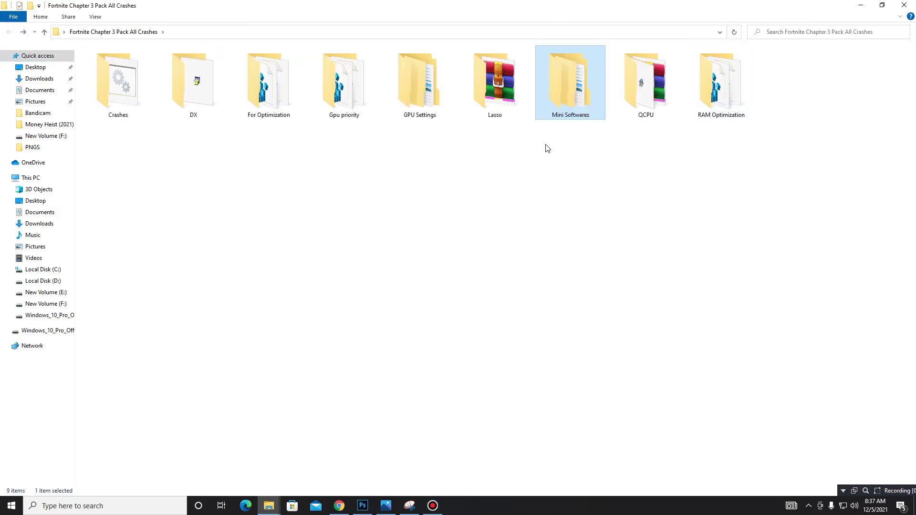
{"action": "double_click", "coordinate": [661, 86]}
{"action": "left_click", "coordinate": [128, 75]}
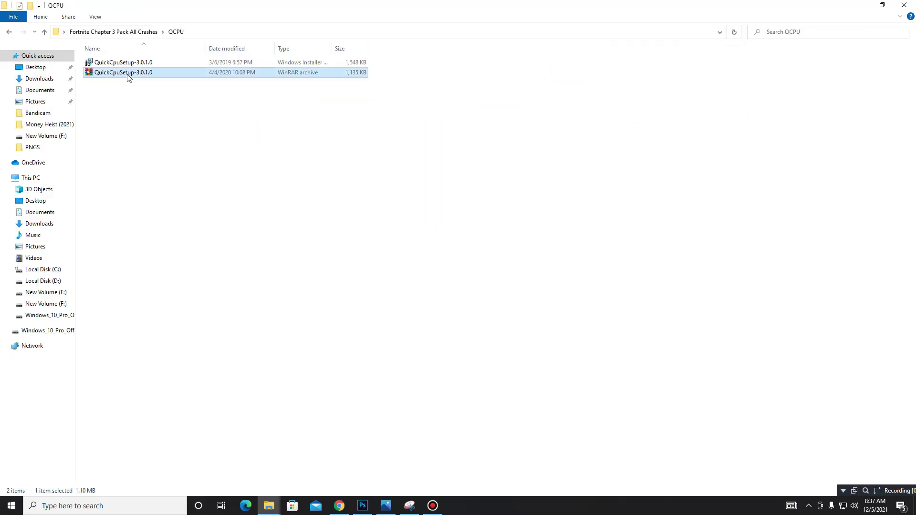
{"action": "right_click", "coordinate": [128, 75]}
{"action": "left_click", "coordinate": [328, 123]}
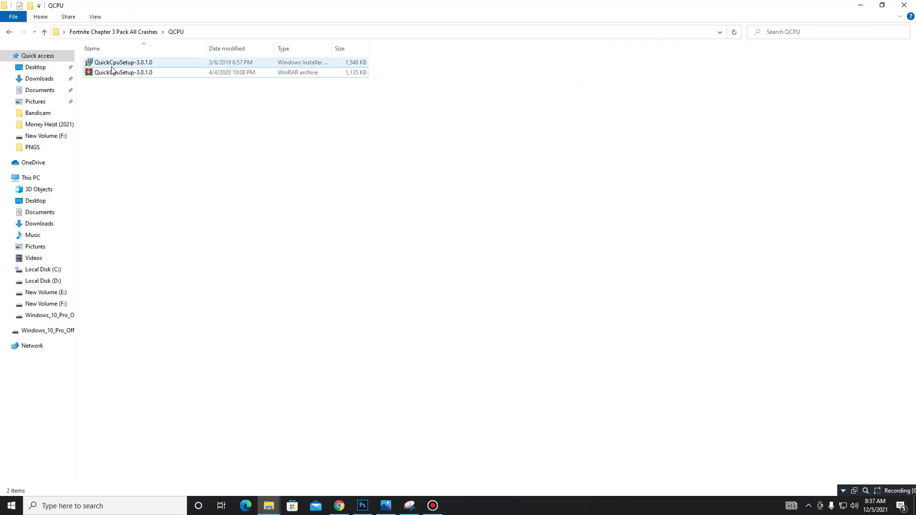
{"action": "right_click", "coordinate": [599, 506]}
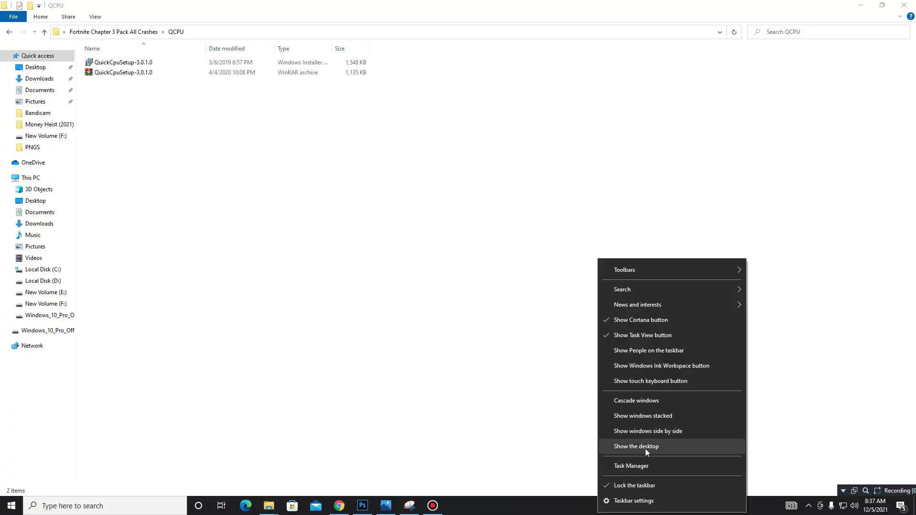
{"action": "left_click", "coordinate": [645, 447]}
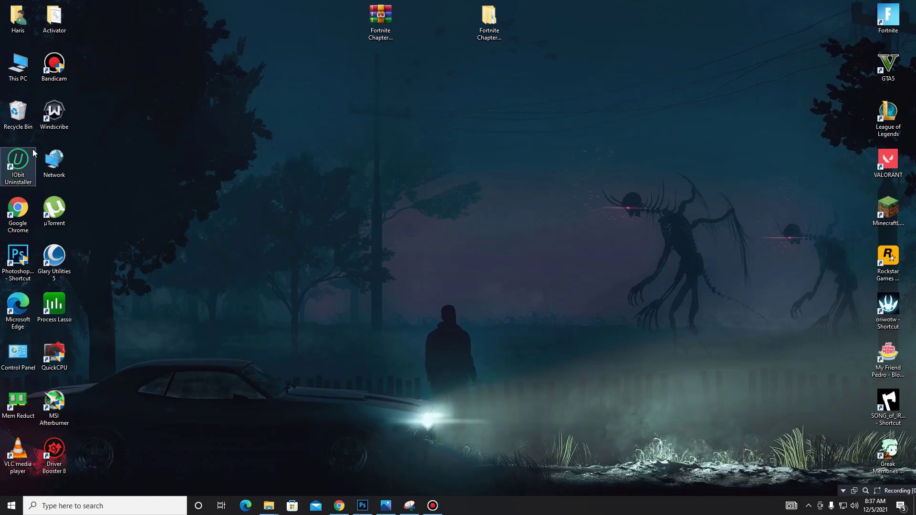
{"action": "double_click", "coordinate": [70, 359]}
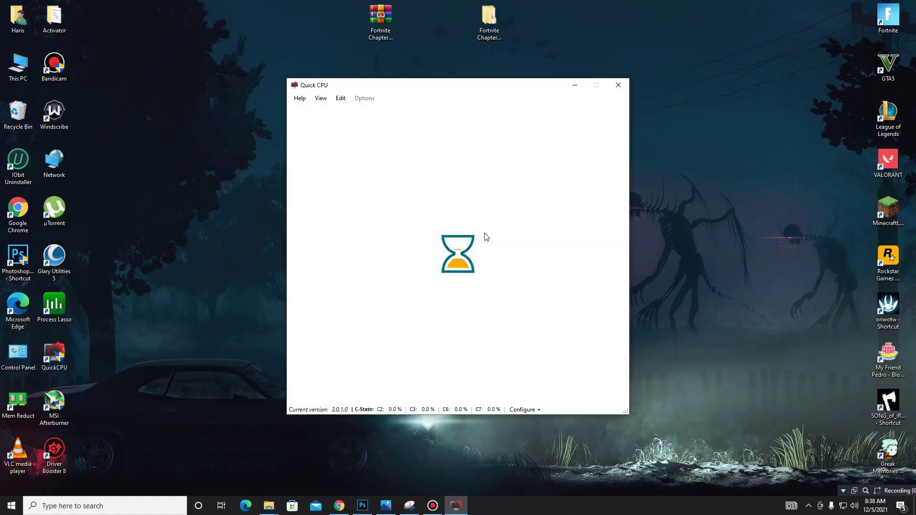
Step: Set the Quick CPU system power plan to High performance, apply it, and close Quick CPU
{"action": "left_click_drag", "start_coordinate": [461, 88], "coordinate": [439, 85]}
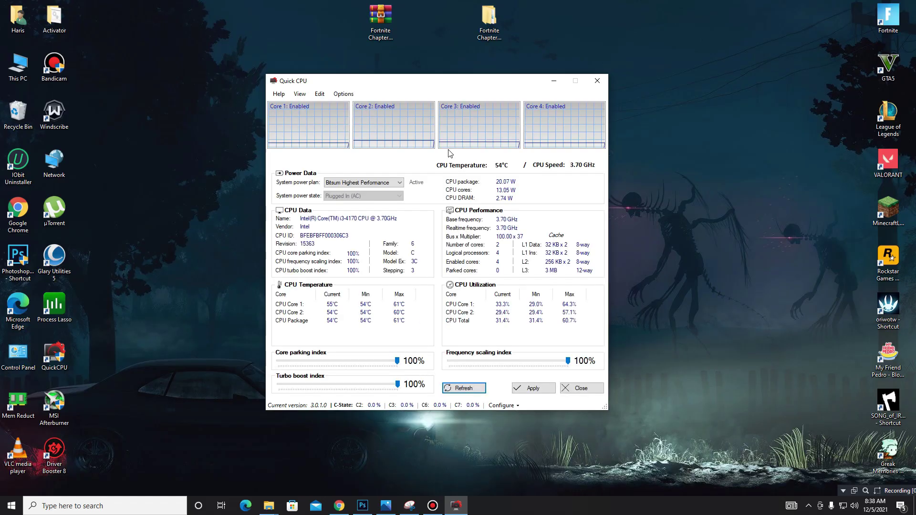
{"action": "left_click", "coordinate": [399, 184]}
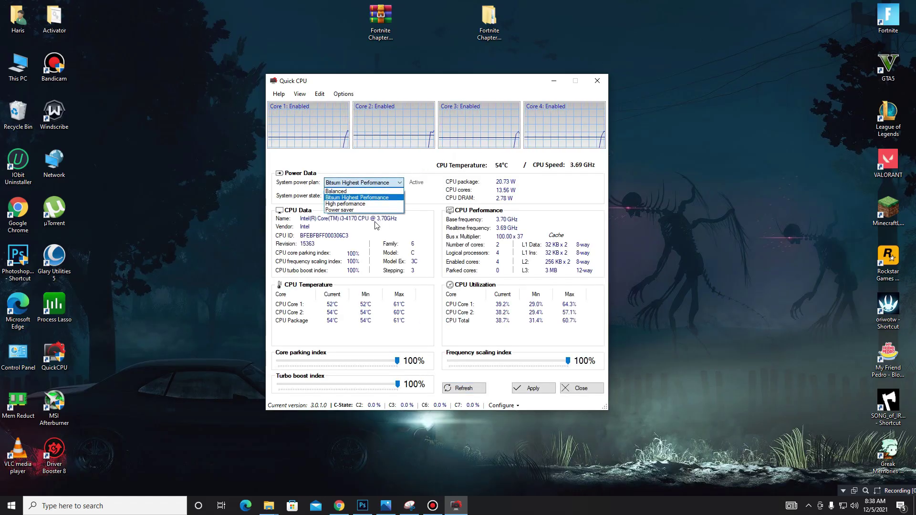
{"action": "left_click", "coordinate": [364, 203]}
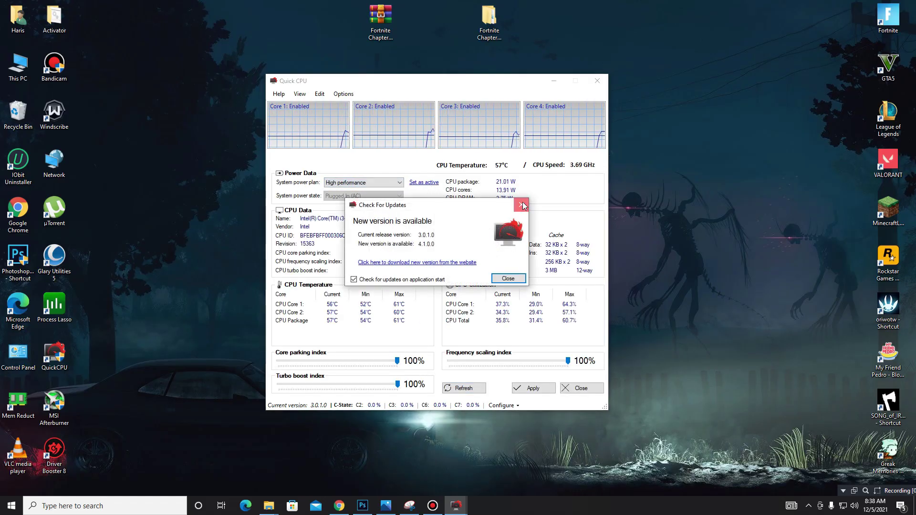
{"action": "left_click", "coordinate": [521, 205]}
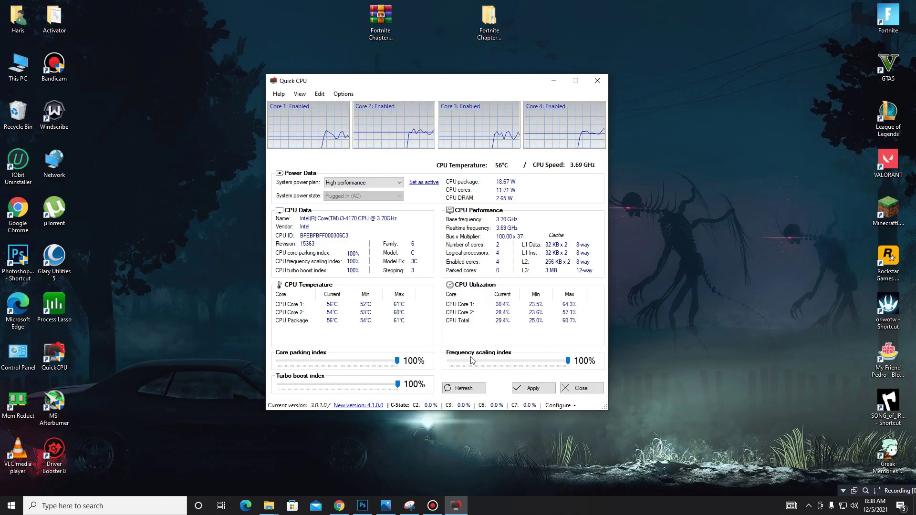
{"action": "left_click", "coordinate": [529, 388]}
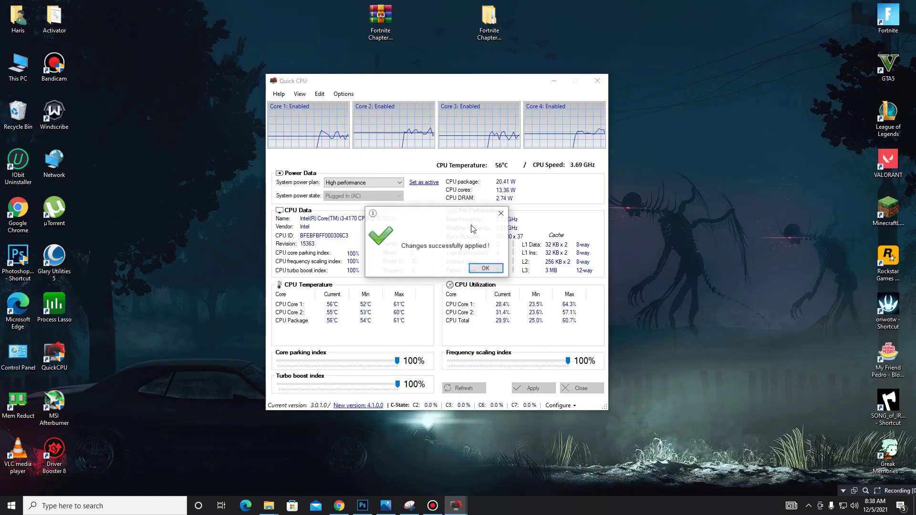
{"action": "left_click", "coordinate": [485, 268]}
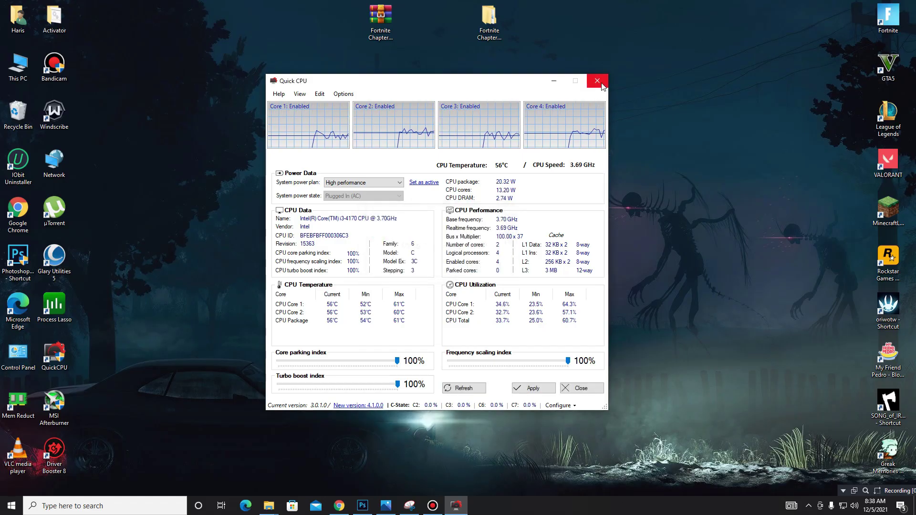
{"action": "left_click", "coordinate": [597, 81]}
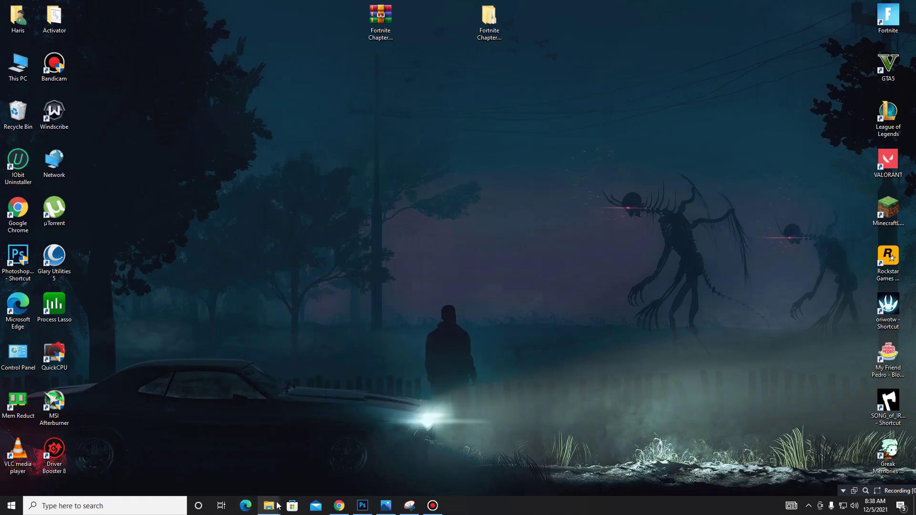
Step: Return to the crash-fix pack folder and open the RAM Optimization folder
{"action": "mouse_move", "coordinate": [269, 505]}
{"action": "left_click", "coordinate": [351, 465]}
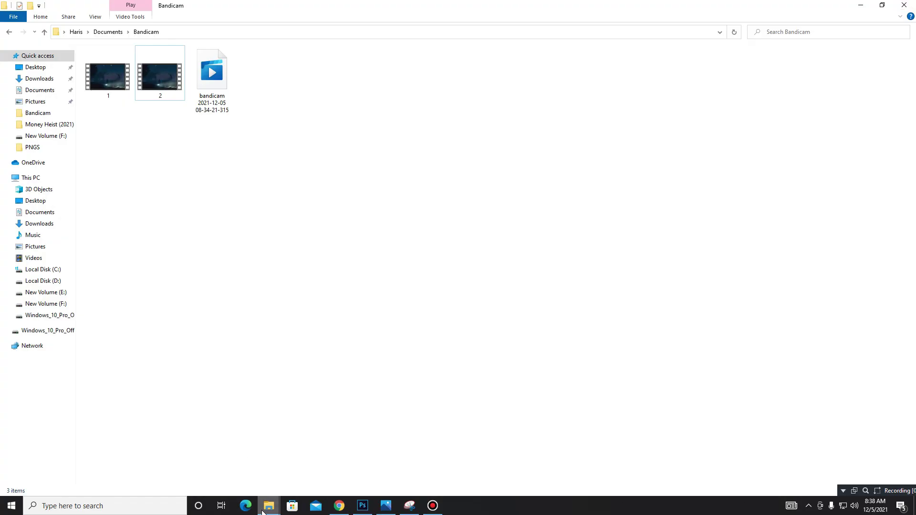
{"action": "left_click", "coordinate": [237, 470]}
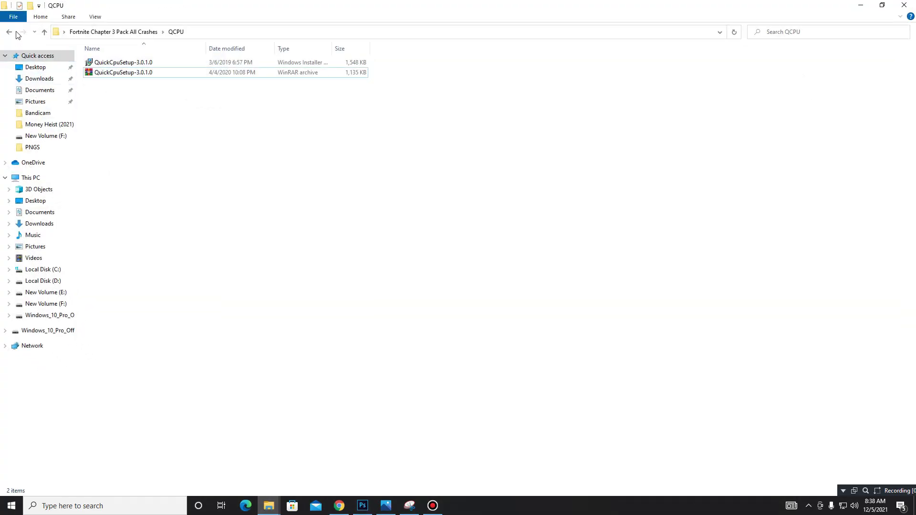
{"action": "left_click", "coordinate": [9, 32]}
{"action": "double_click", "coordinate": [740, 92]}
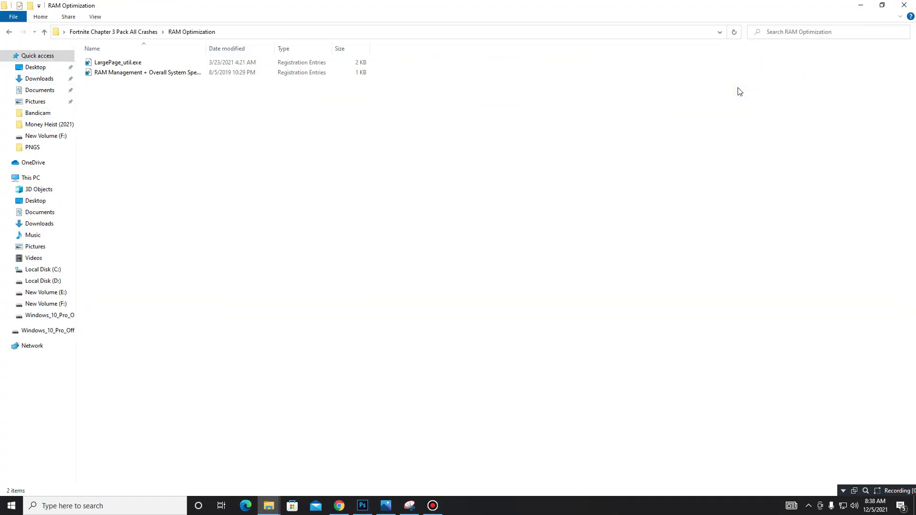
Step: Merge the RAM management registry file into the registry
{"action": "key", "text": "ctrl+a"}
{"action": "left_click", "coordinate": [180, 72]}
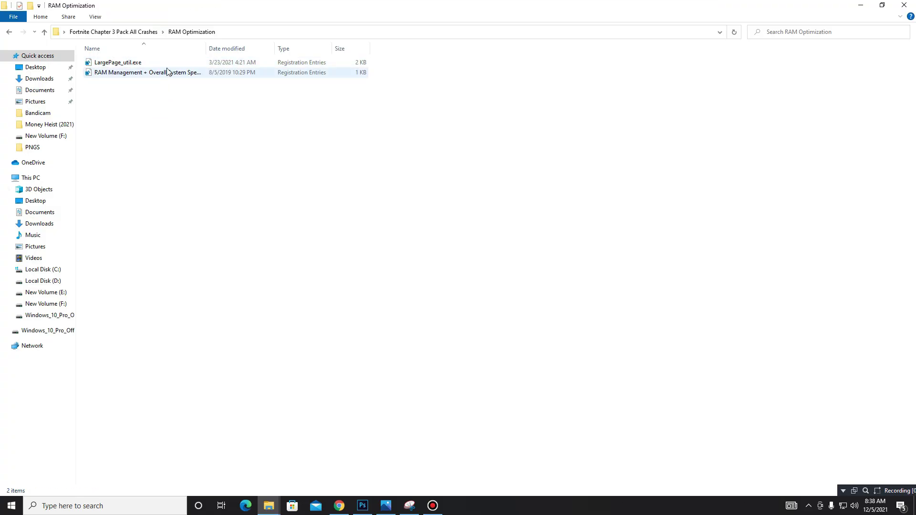
{"action": "key", "text": "Up"}
{"action": "double_click", "coordinate": [188, 72]}
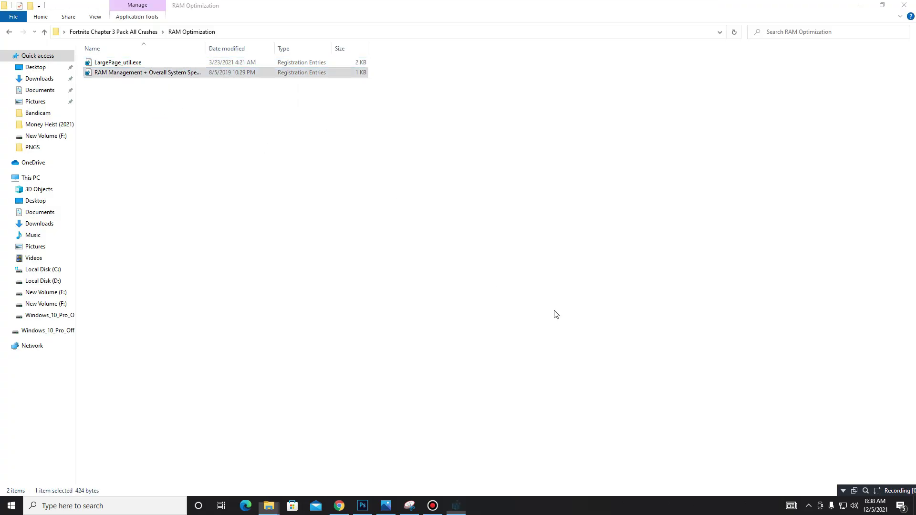
{"action": "left_click", "coordinate": [527, 266]}
{"action": "left_click", "coordinate": [563, 258]}
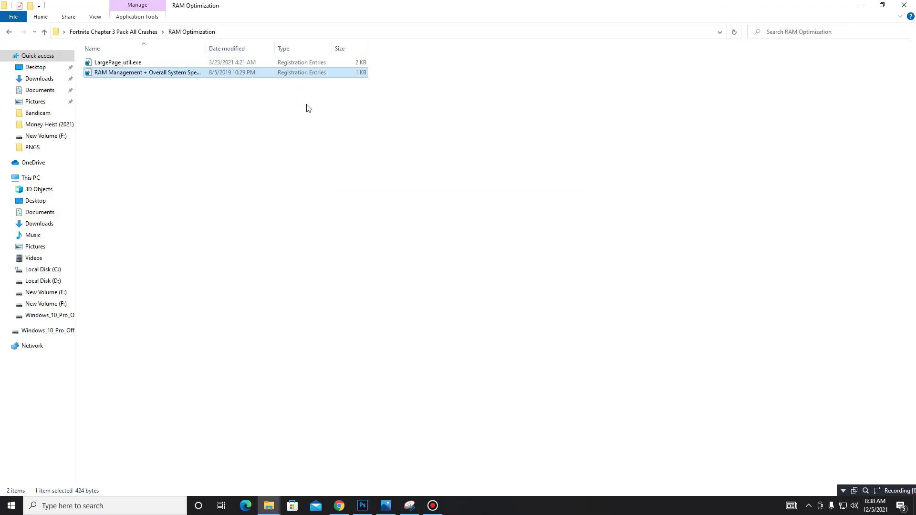
Step: Merge the LargePage_util.exe registry file, then return to the crash-fix pack folder
{"action": "double_click", "coordinate": [219, 63]}
{"action": "left_click", "coordinate": [530, 267]}
{"action": "left_click", "coordinate": [565, 256]}
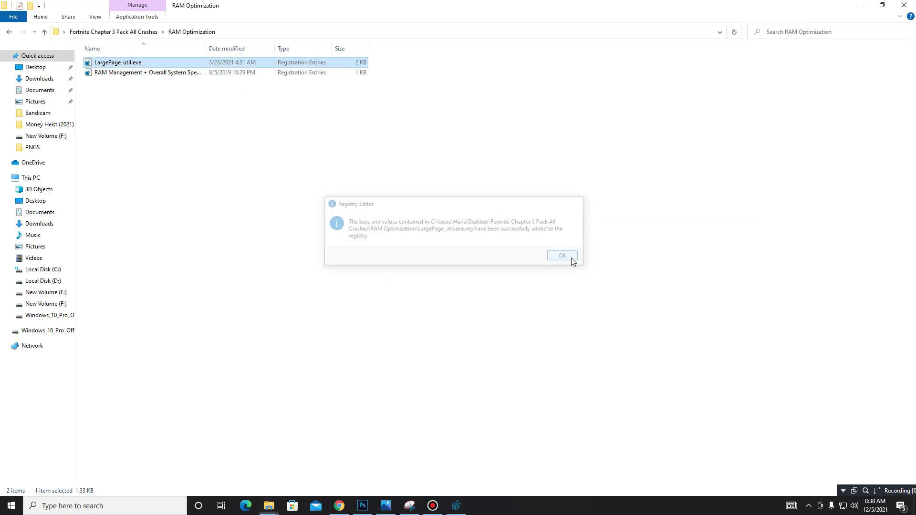
{"action": "left_click_drag", "start_coordinate": [186, 144], "coordinate": [2, 50]}
{"action": "left_click", "coordinate": [10, 34]}
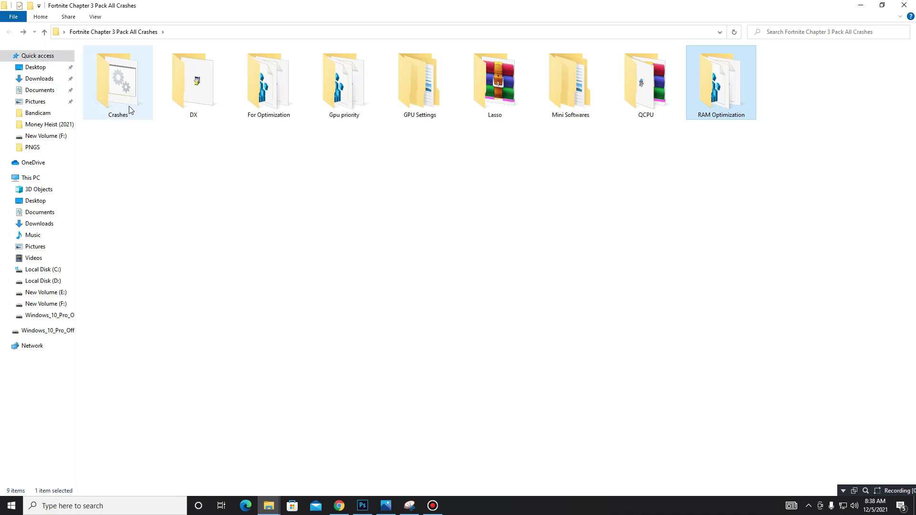
Step: Select the Crashes folder in the crash-fix pack folder
{"action": "left_click", "coordinate": [127, 91]}
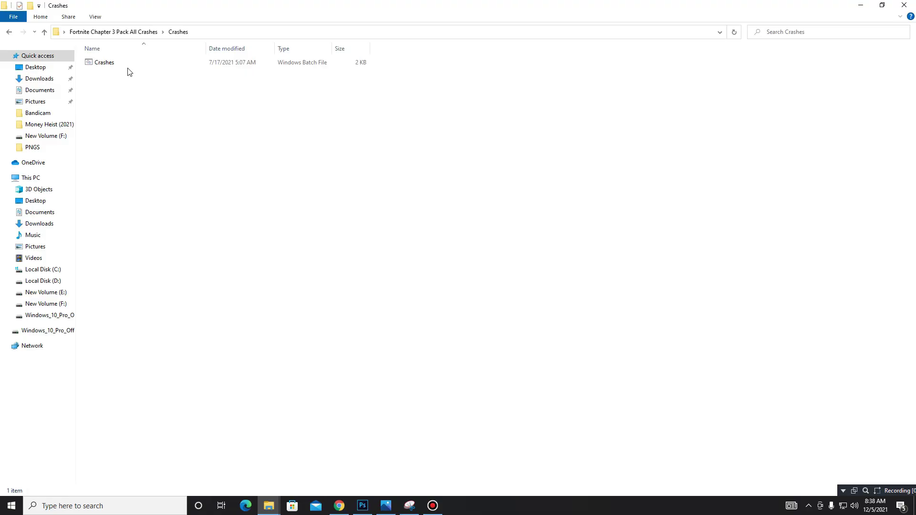